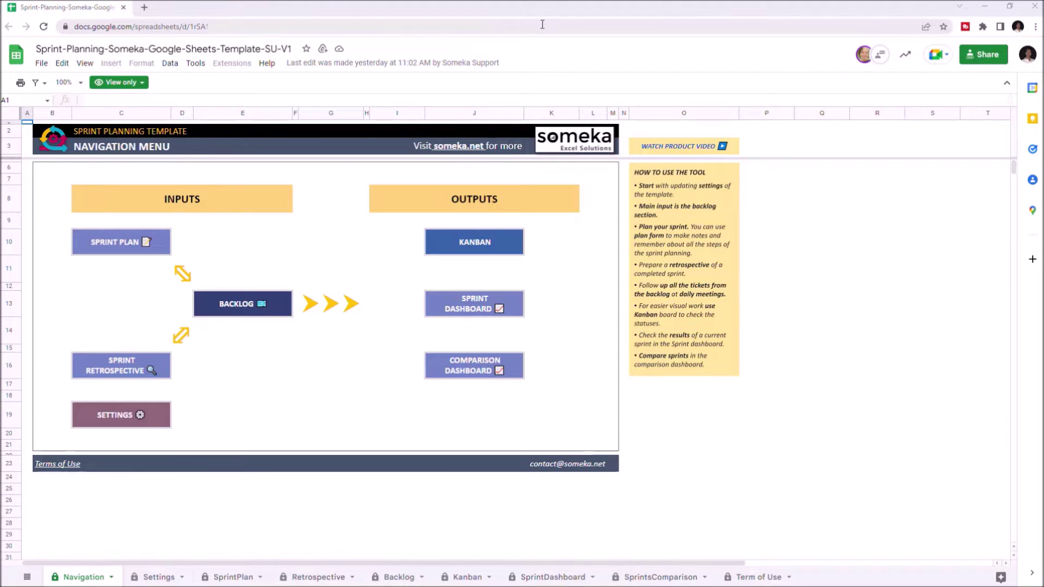
# Step: Make an editable copy of the Sprint Planning template, deleting 'Copy of ' from its name
pyautogui.click(41, 63)
pyautogui.click(82, 136)
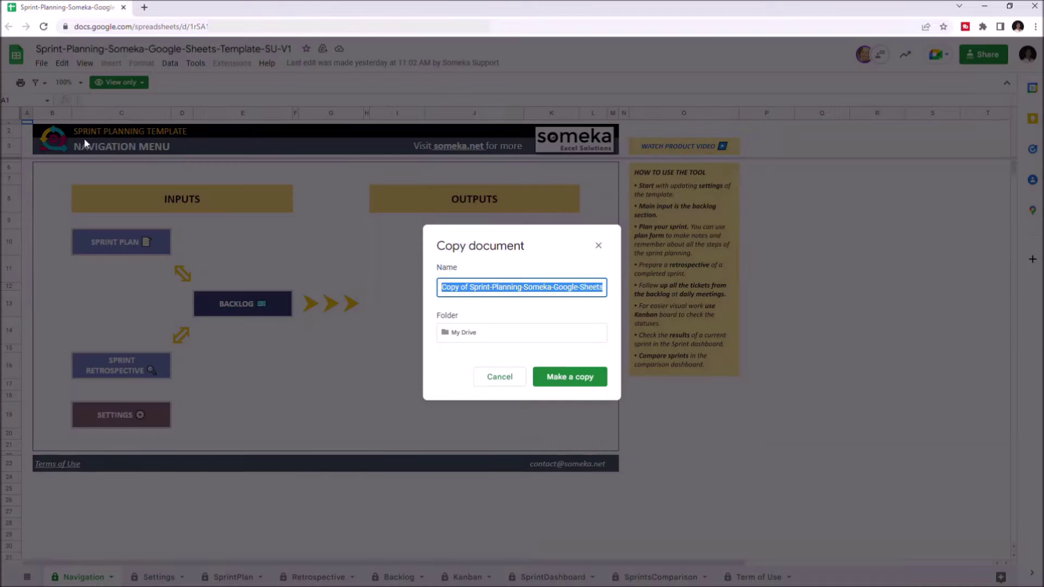
pyautogui.moveTo(472, 290); pyautogui.dragTo(440, 287)
pyautogui.press('BackSpace')
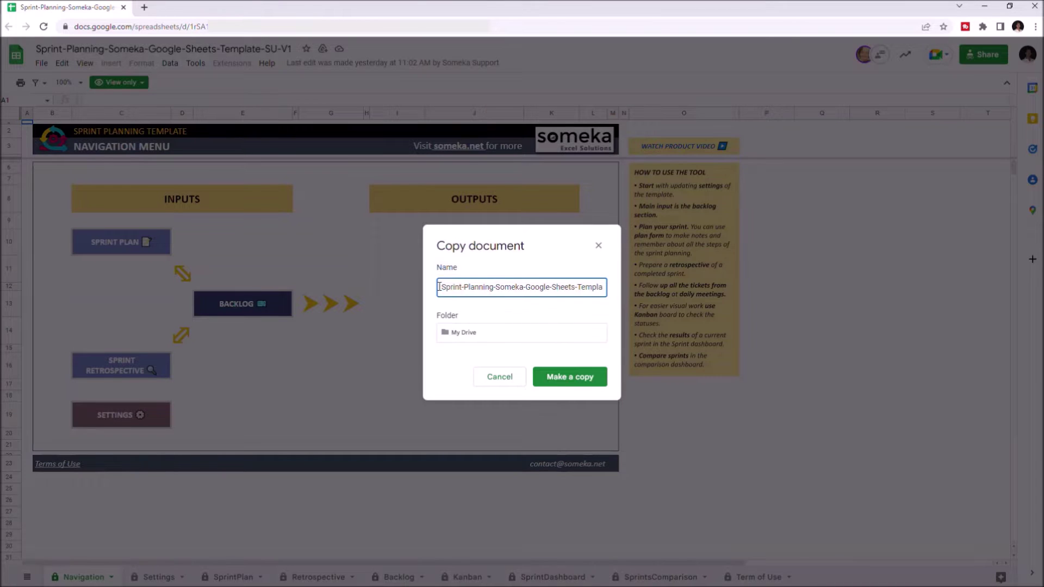
pyautogui.click(587, 381)
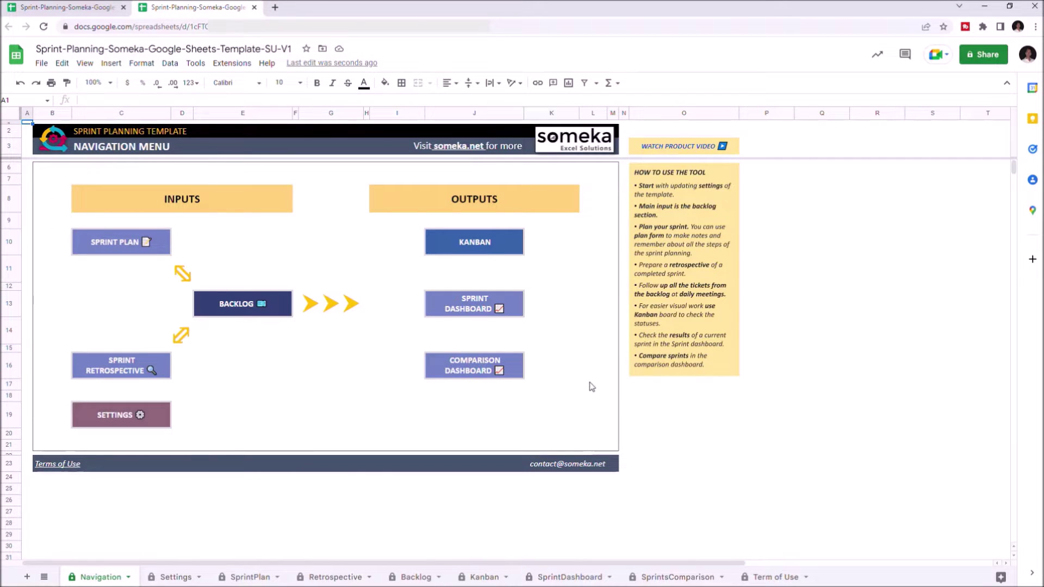
pyautogui.moveTo(143, 423)
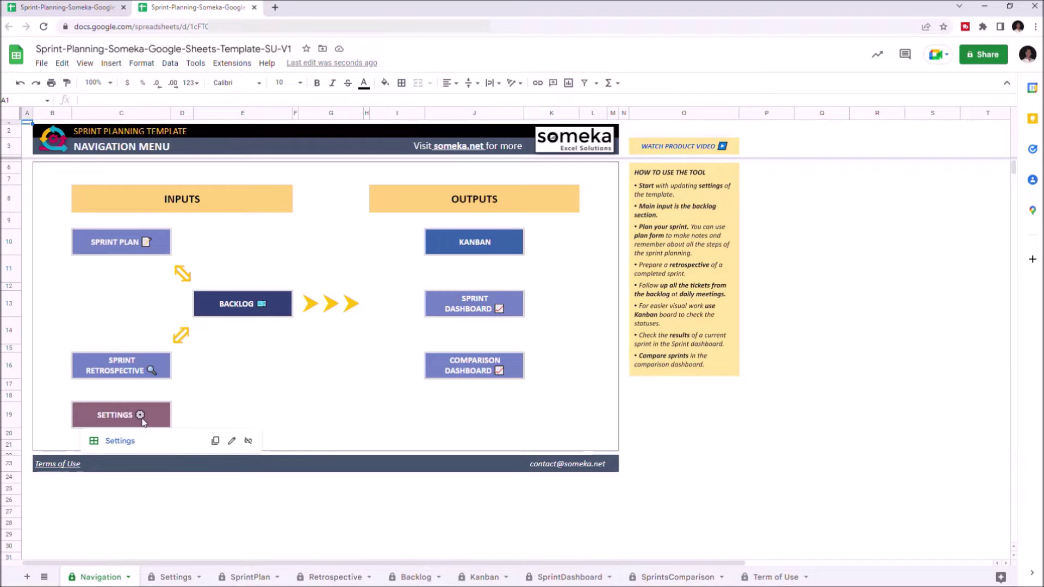
pyautogui.click(131, 250)
pyautogui.click(125, 268)
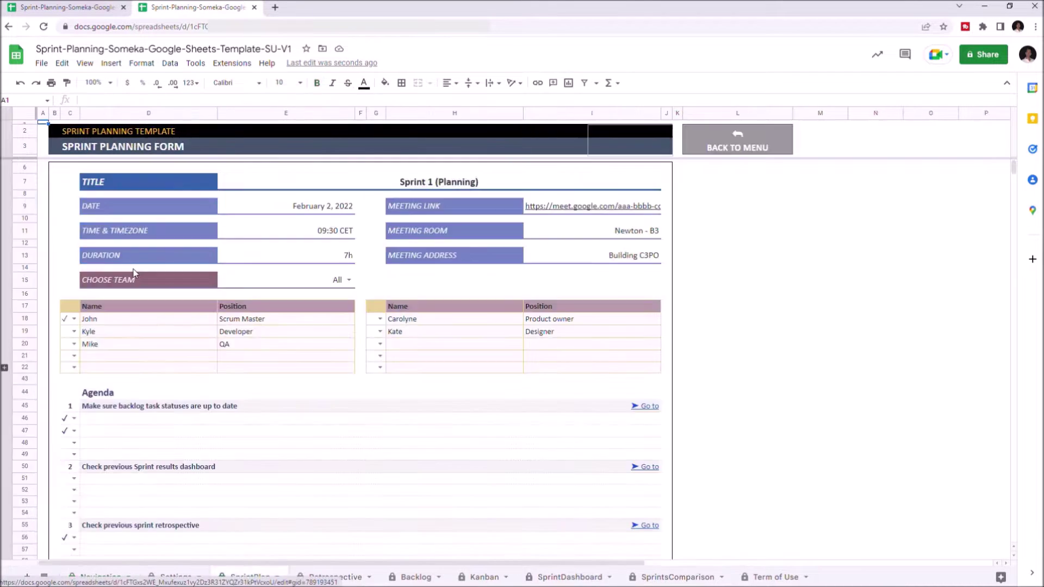
pyautogui.click(721, 151)
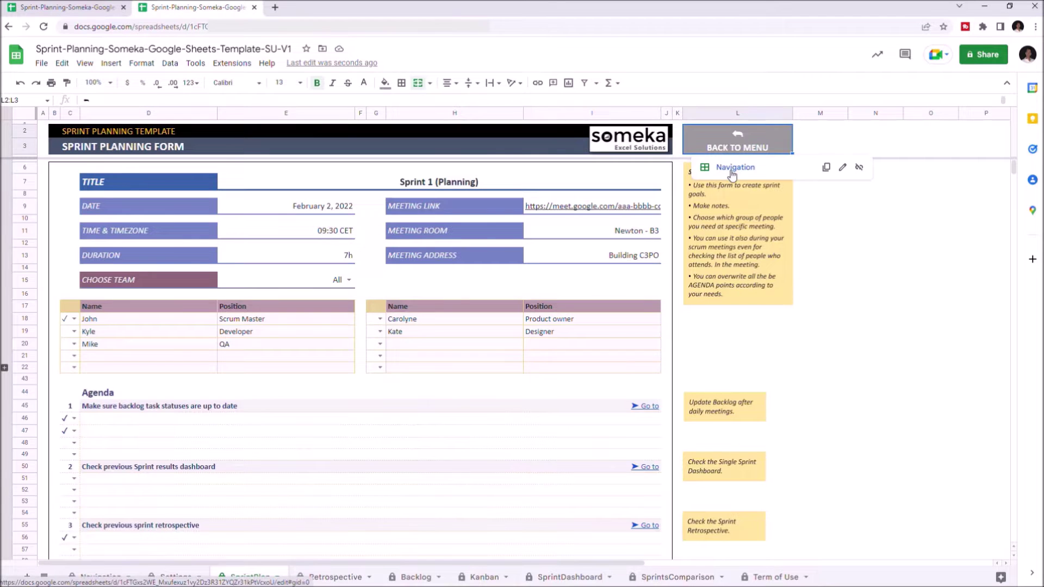
pyautogui.click(733, 173)
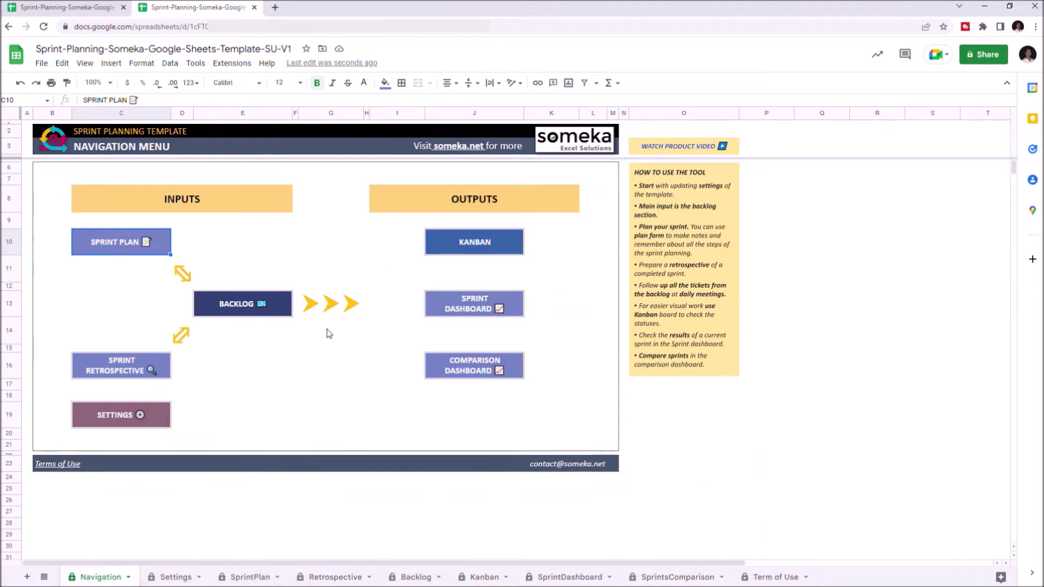
pyautogui.click(119, 374)
pyautogui.click(126, 392)
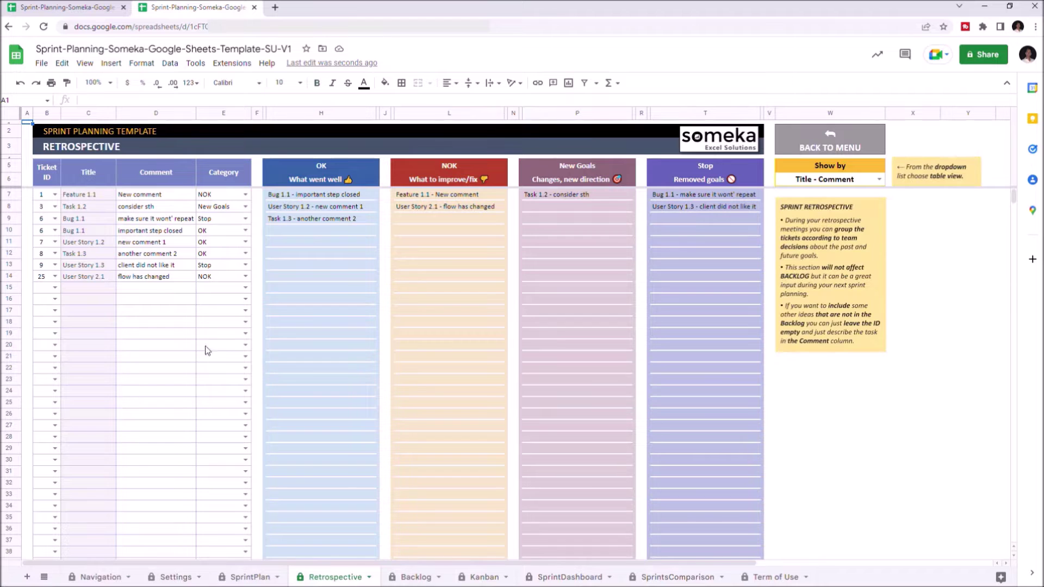
pyautogui.click(818, 148)
pyautogui.click(807, 183)
pyautogui.click(240, 308)
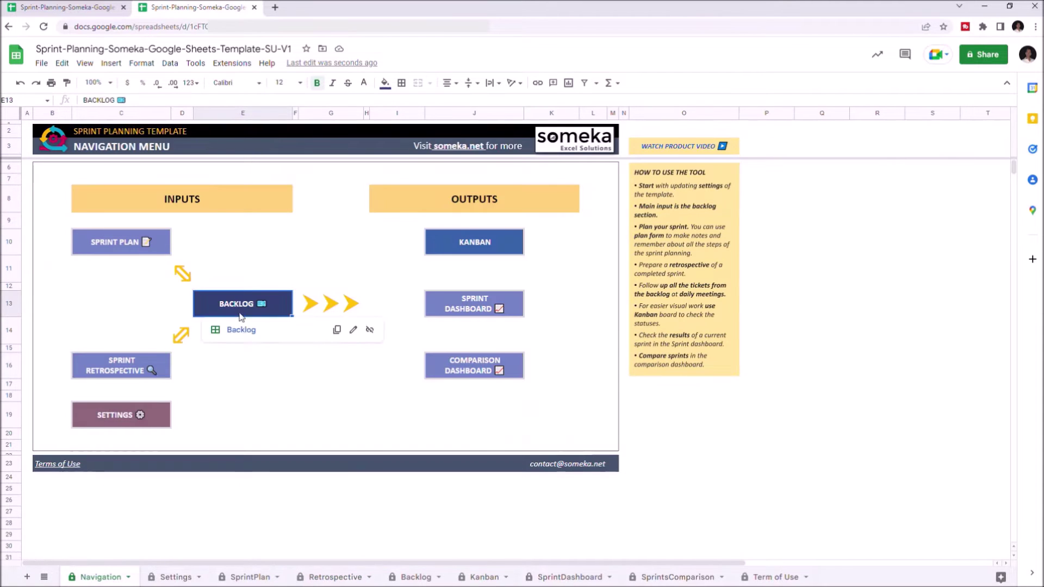
pyautogui.click(241, 330)
pyautogui.click(890, 146)
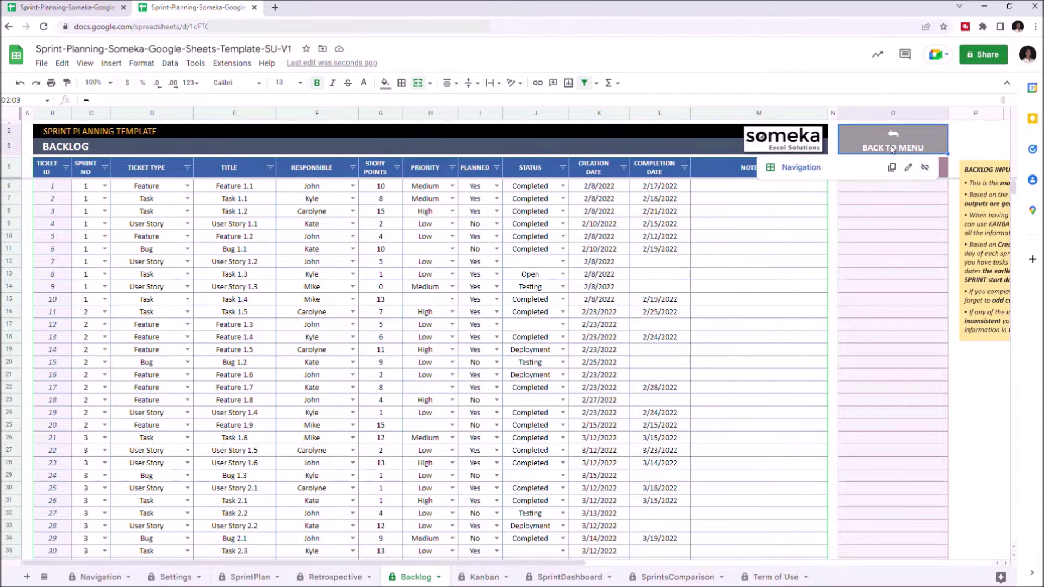
pyautogui.click(819, 170)
pyautogui.click(120, 415)
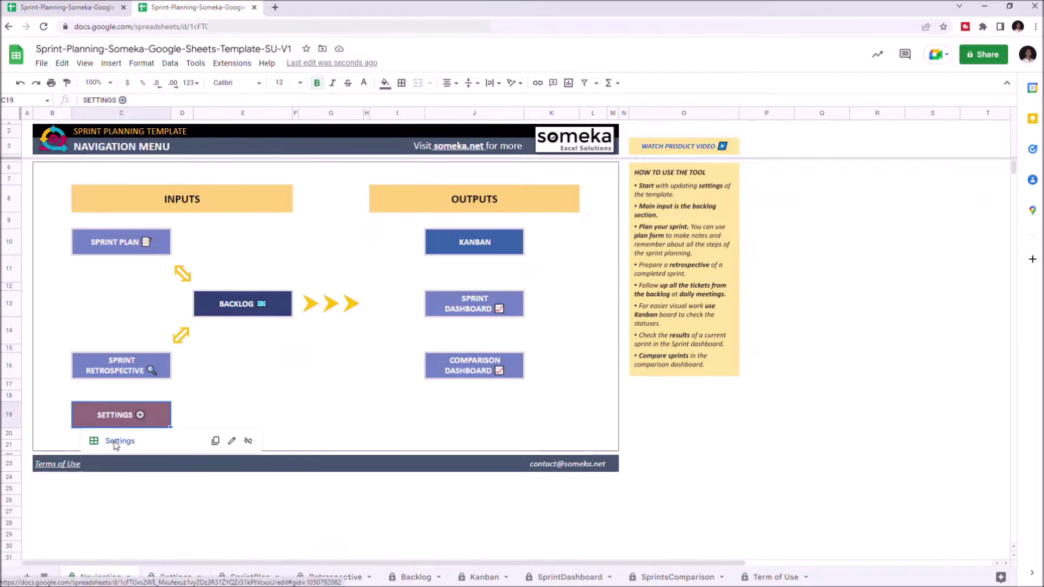
pyautogui.click(115, 442)
pyautogui.click(701, 152)
pyautogui.click(702, 168)
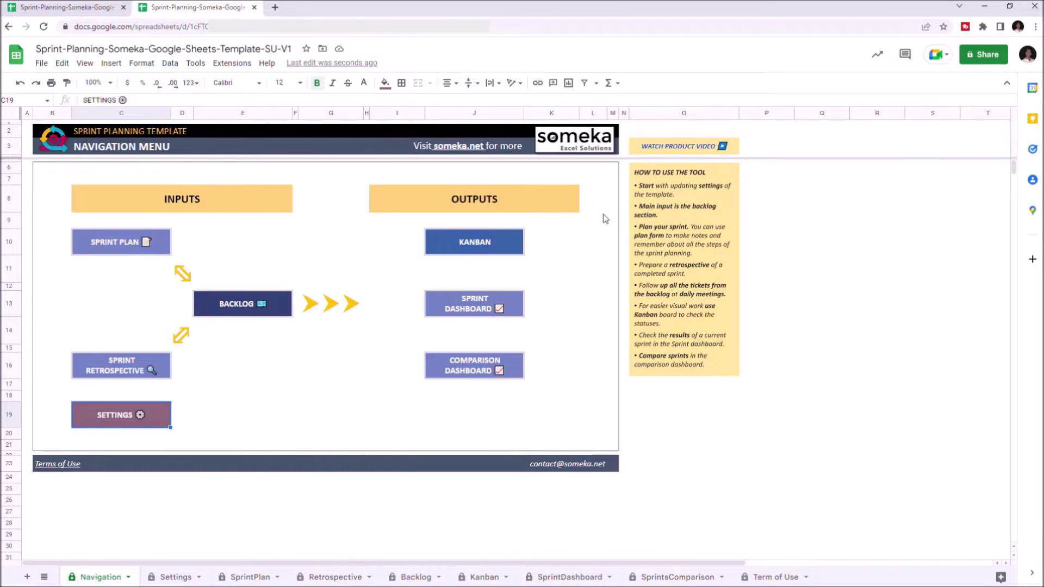
pyautogui.click(475, 243)
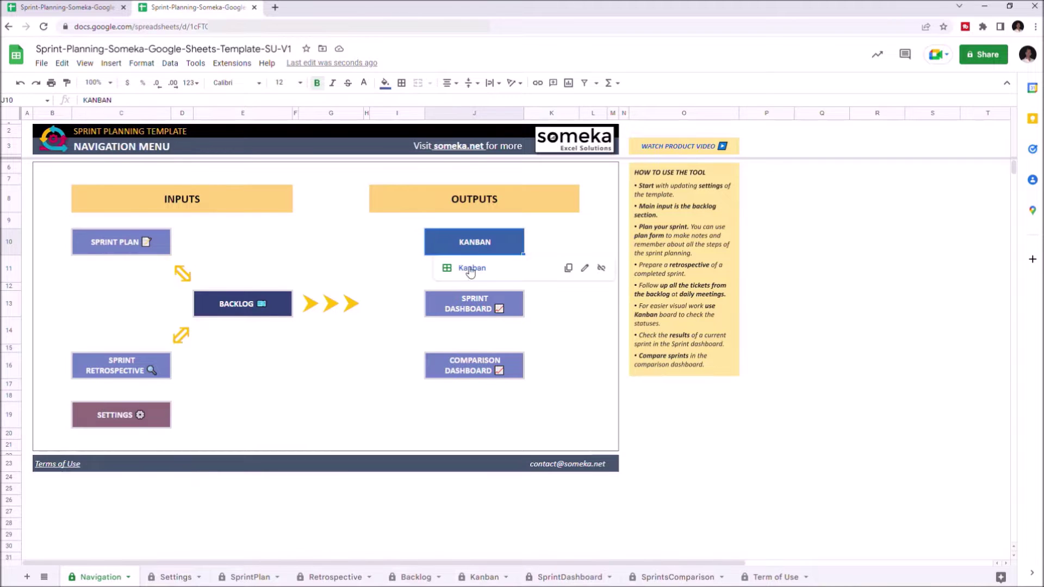
pyautogui.click(475, 276)
pyautogui.click(678, 158)
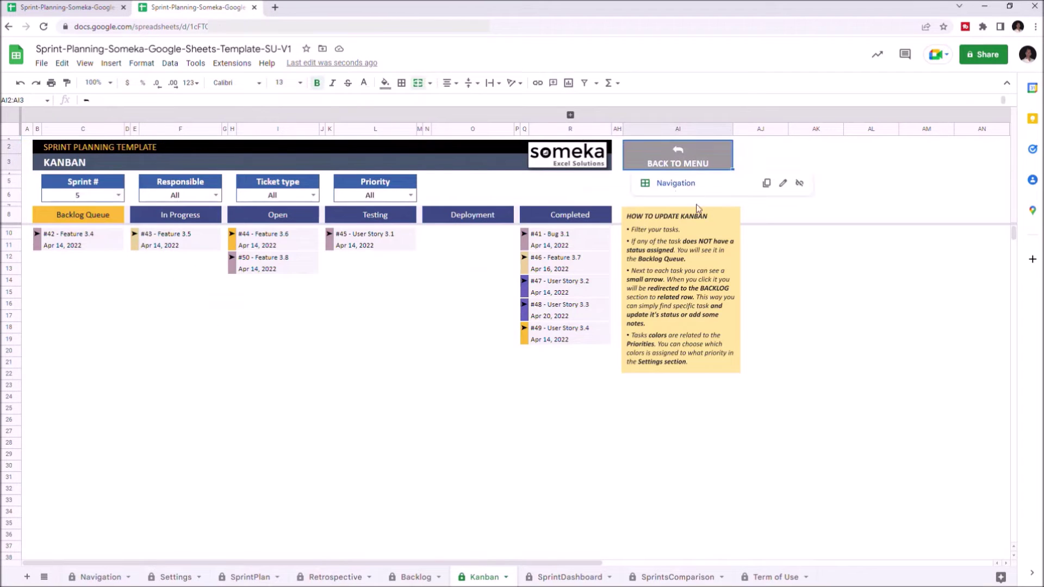
pyautogui.click(677, 183)
pyautogui.click(475, 303)
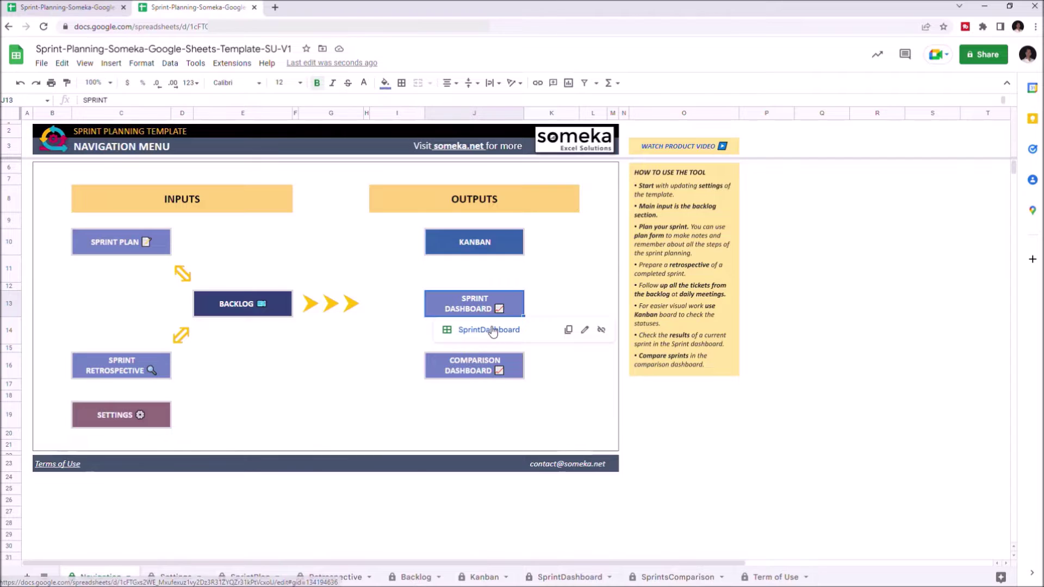
pyautogui.click(492, 329)
pyautogui.click(718, 145)
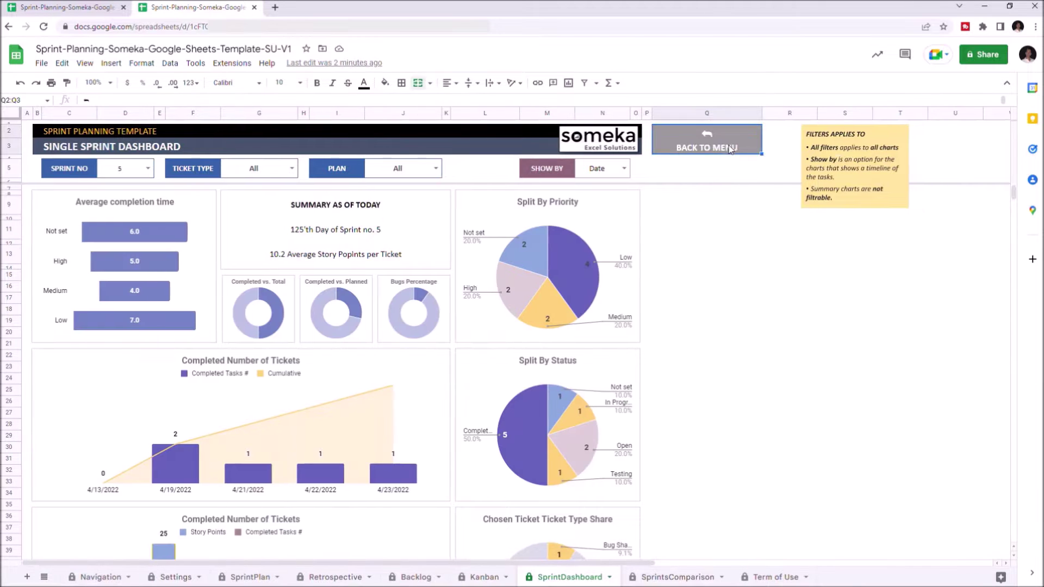
pyautogui.click(700, 169)
pyautogui.click(488, 364)
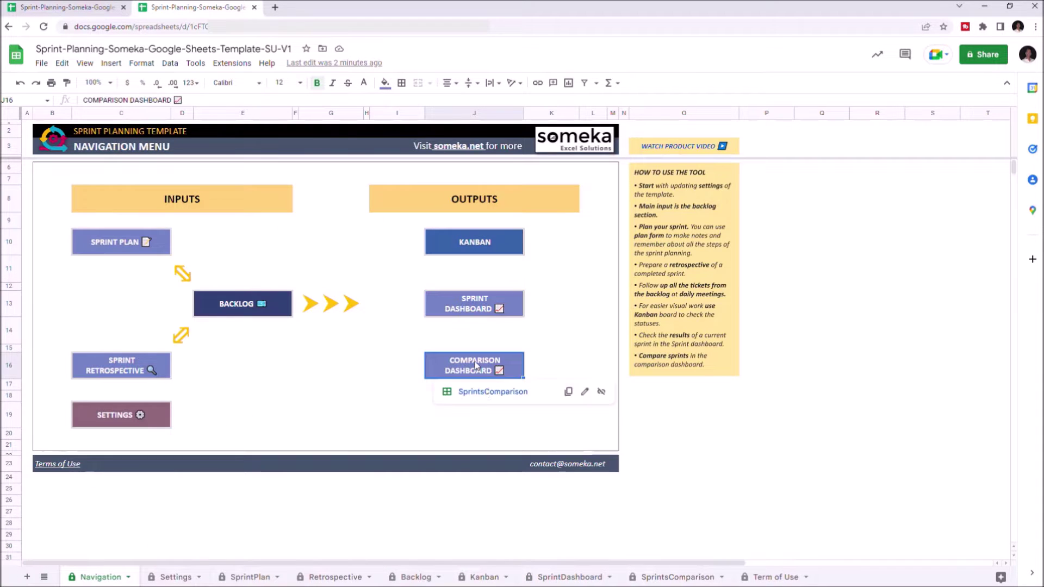
pyautogui.click(488, 392)
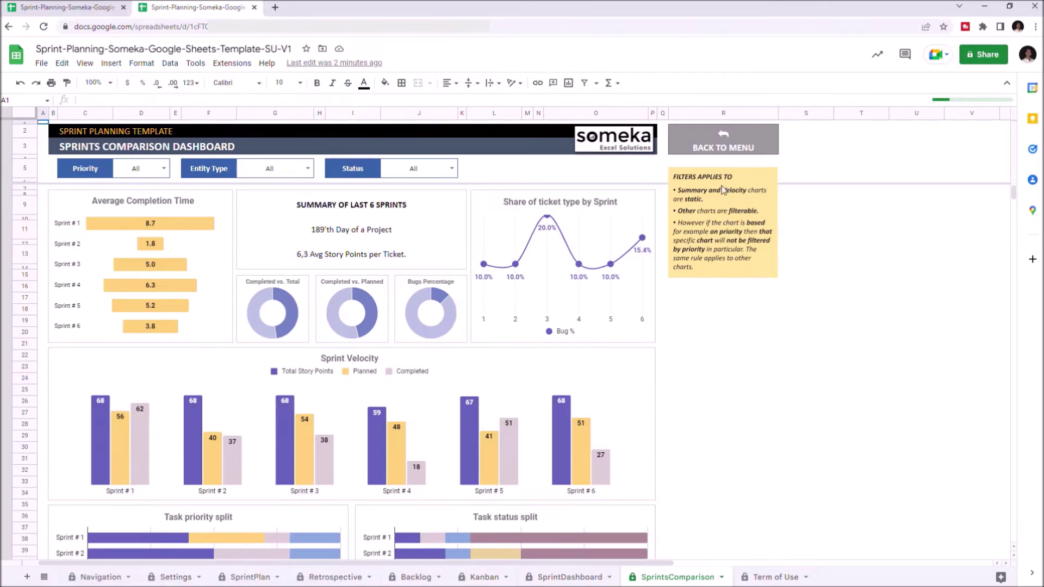
pyautogui.click(720, 147)
pyautogui.click(710, 168)
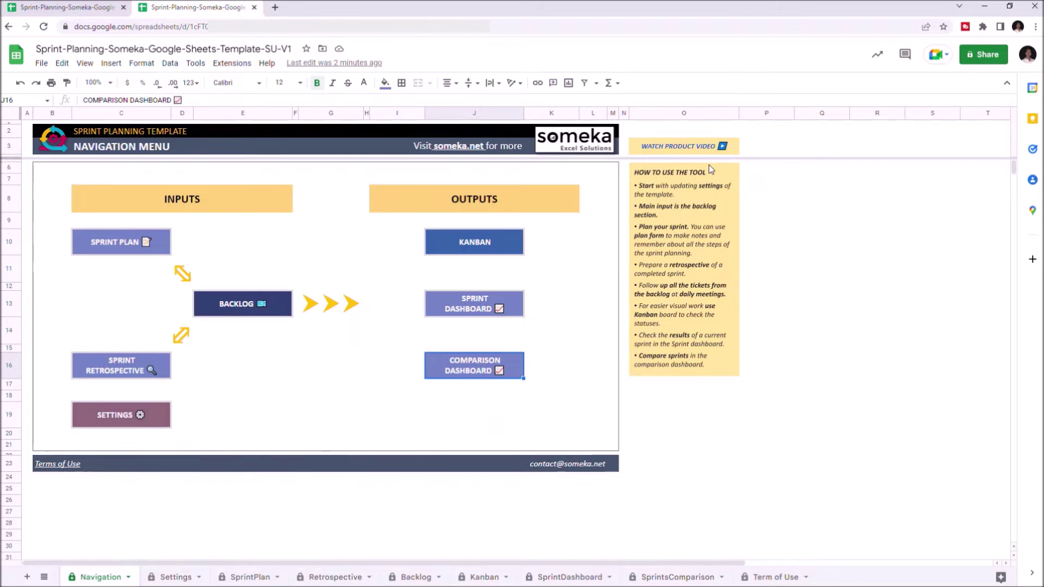
pyautogui.click(125, 416)
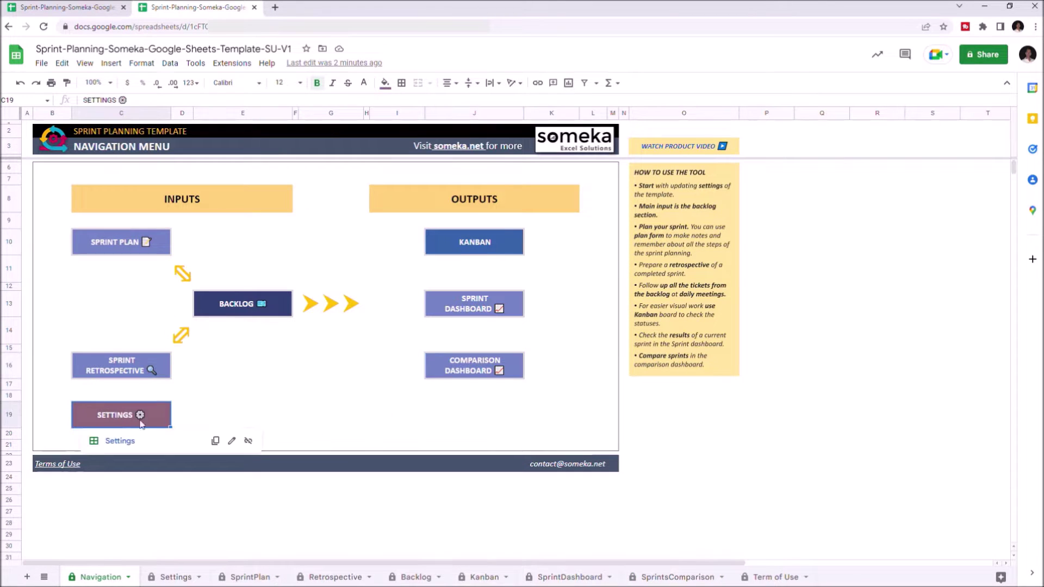
# Step: In Settings, add the ticket type 'New Task' and the priority level 'Medium-High'
pyautogui.click(119, 441)
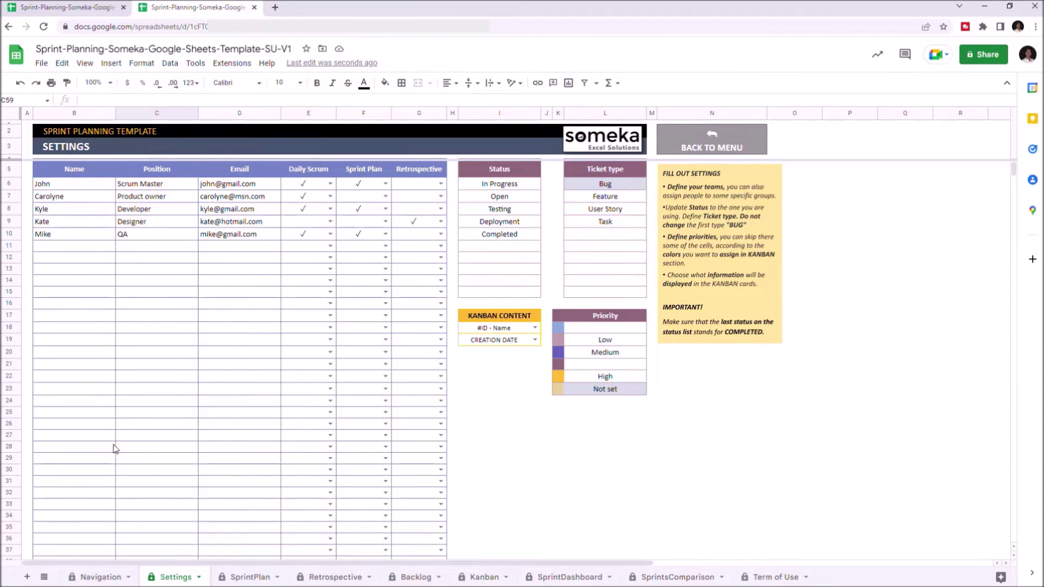
pyautogui.click(624, 235)
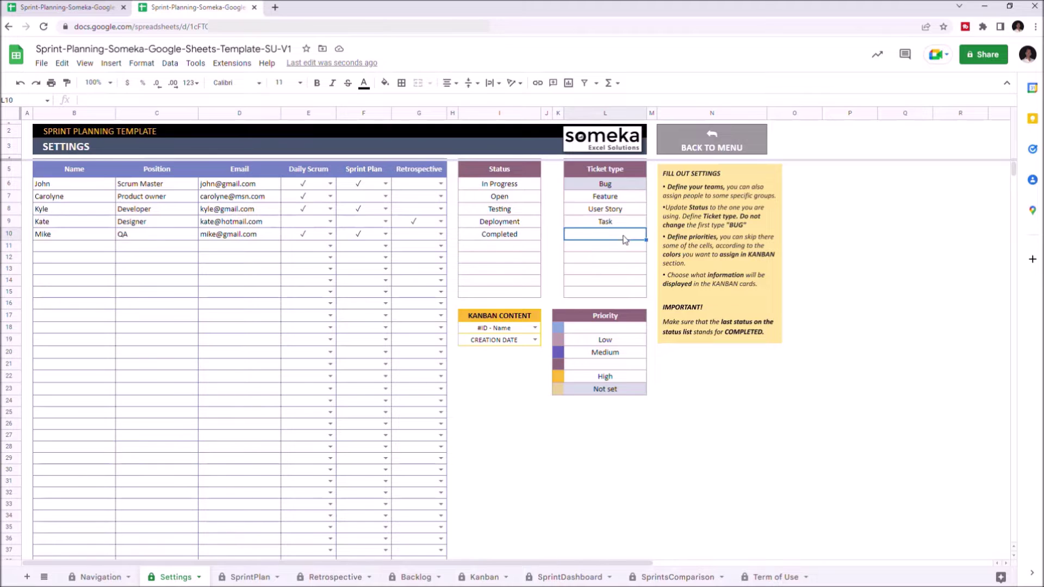
pyautogui.write('New Task')
pyautogui.click(628, 364)
pyautogui.write('Medium')
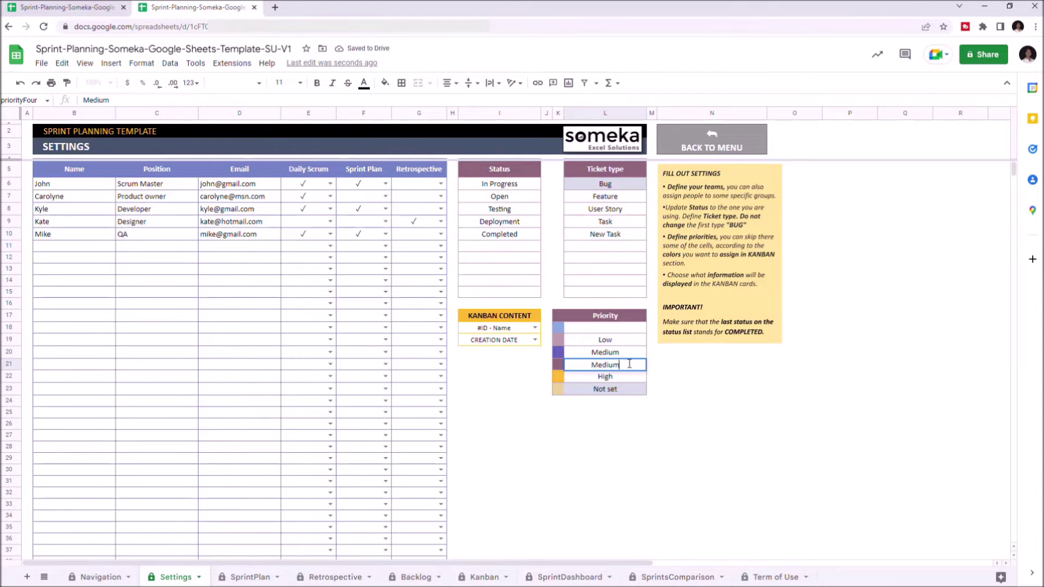
pyautogui.write('-High')
# Step: Add a Developer team member with name, e-mail and Daily Scrum ticked
pyautogui.click(93, 248)
pyautogui.write('Maggie')
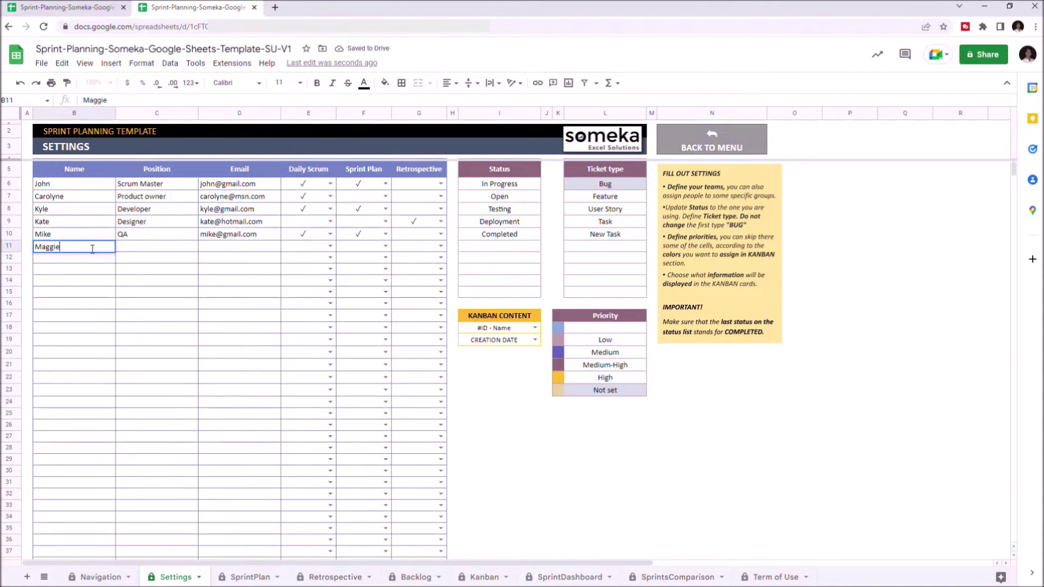
pyautogui.press('Tab')
pyautogui.write('Developer')
pyautogui.press('Tab')
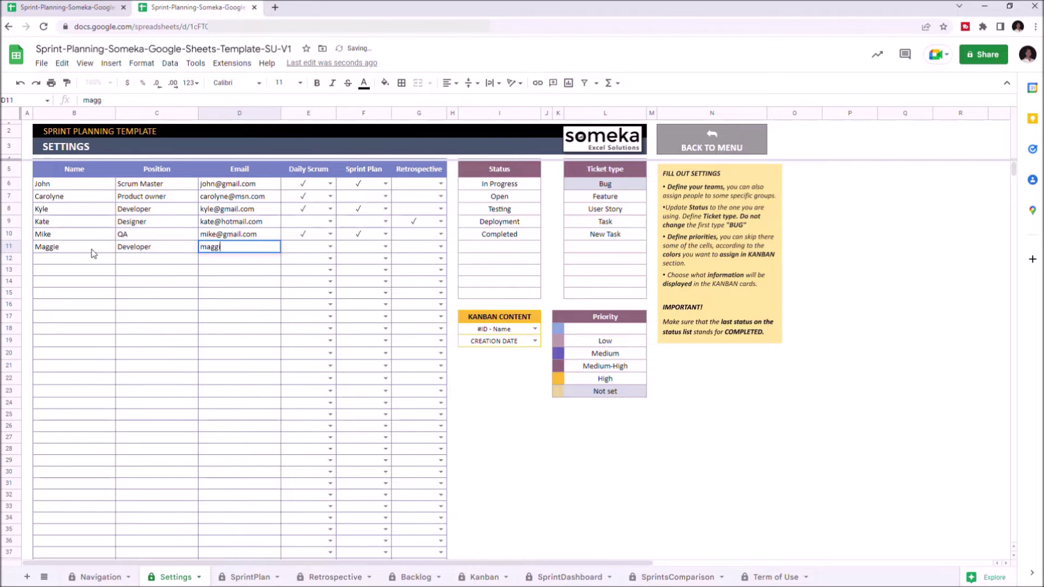
pyautogui.click(330, 247)
pyautogui.click(302, 260)
# Step: Add a QA Tester team member with name, e-mail and Daily Scrum ticked
pyautogui.click(100, 259)
pyautogui.write('George')
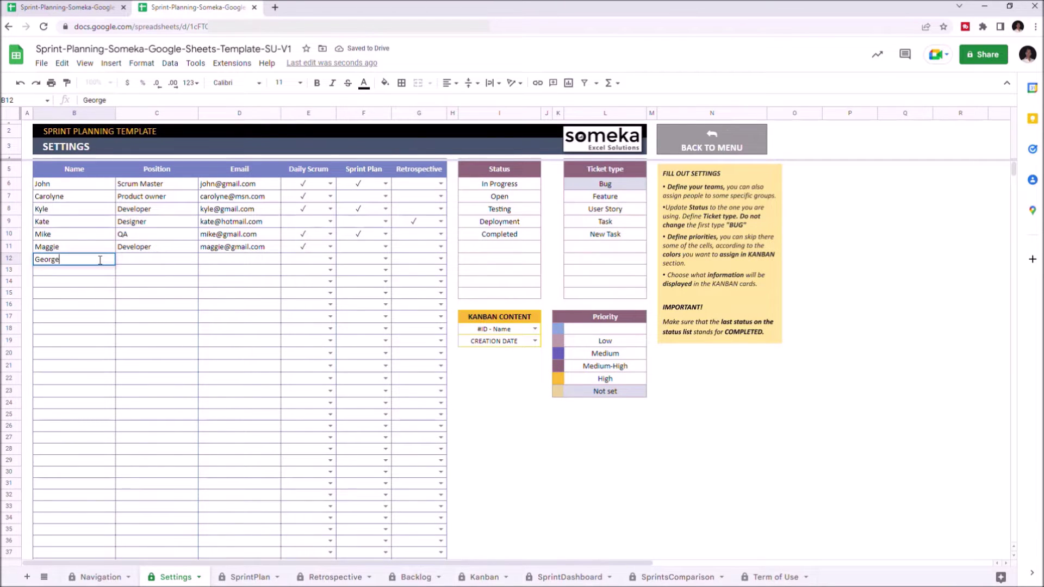
pyautogui.press('Tab')
pyautogui.write('QA Tester')
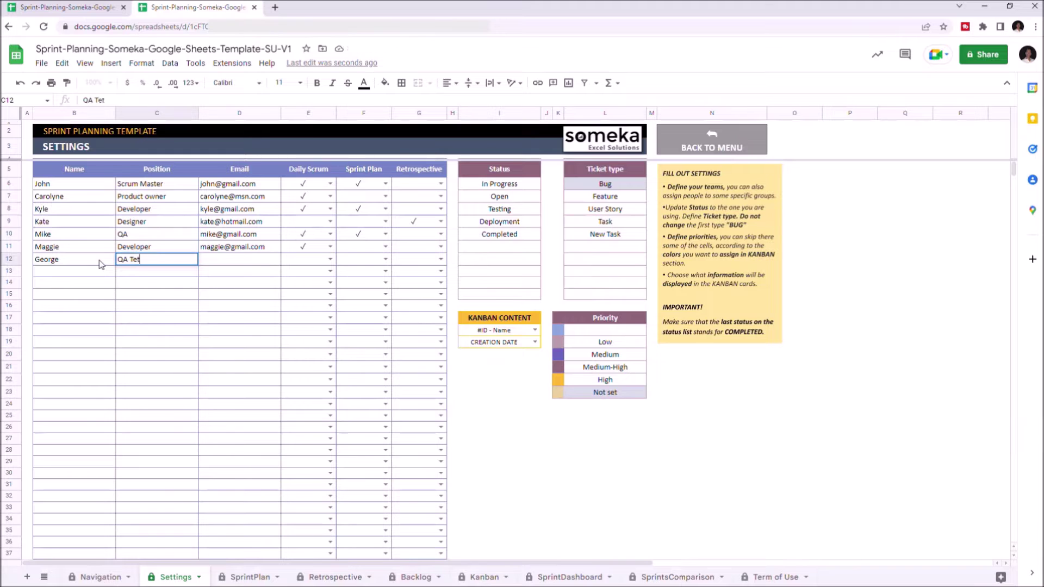
pyautogui.click(226, 262)
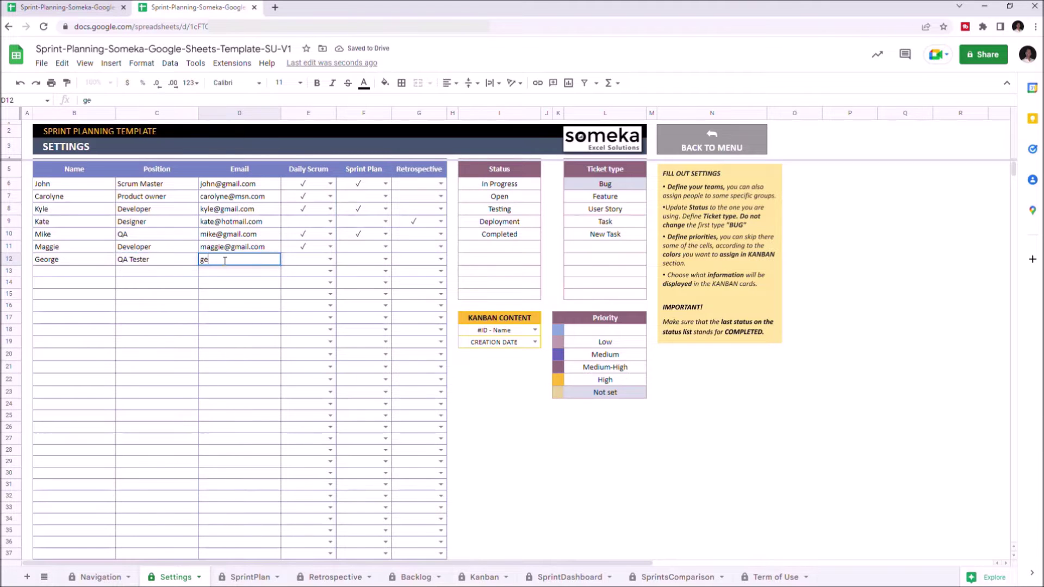
pyautogui.press('Tab')
pyautogui.click(305, 260)
pyautogui.click(309, 275)
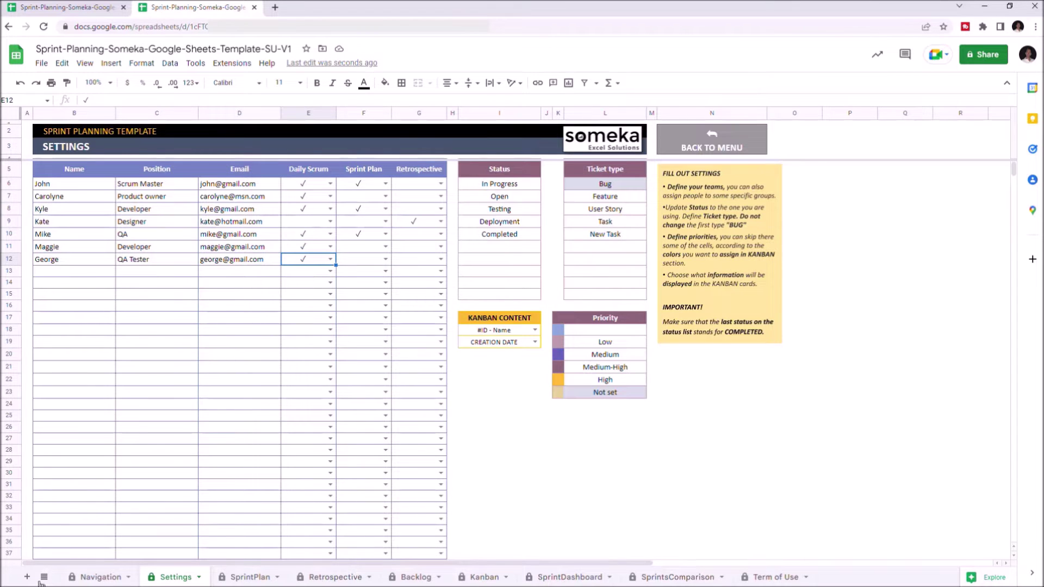
pyautogui.click(85, 576)
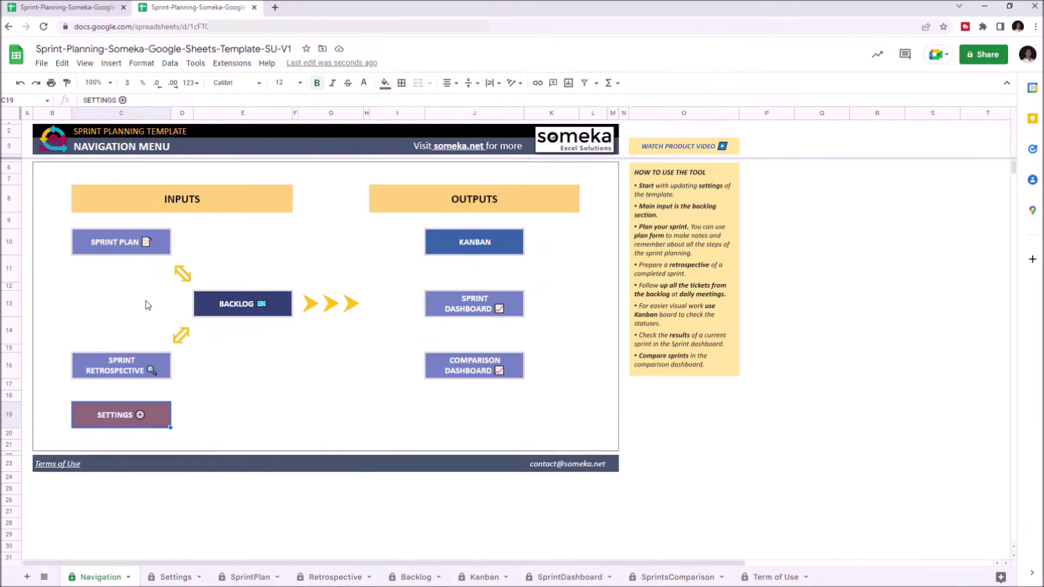
# Step: Open SprintPlan and set the planning form's CHOOSE TEAM dropdown to Daily Scrum
pyautogui.click(132, 248)
pyautogui.click(124, 268)
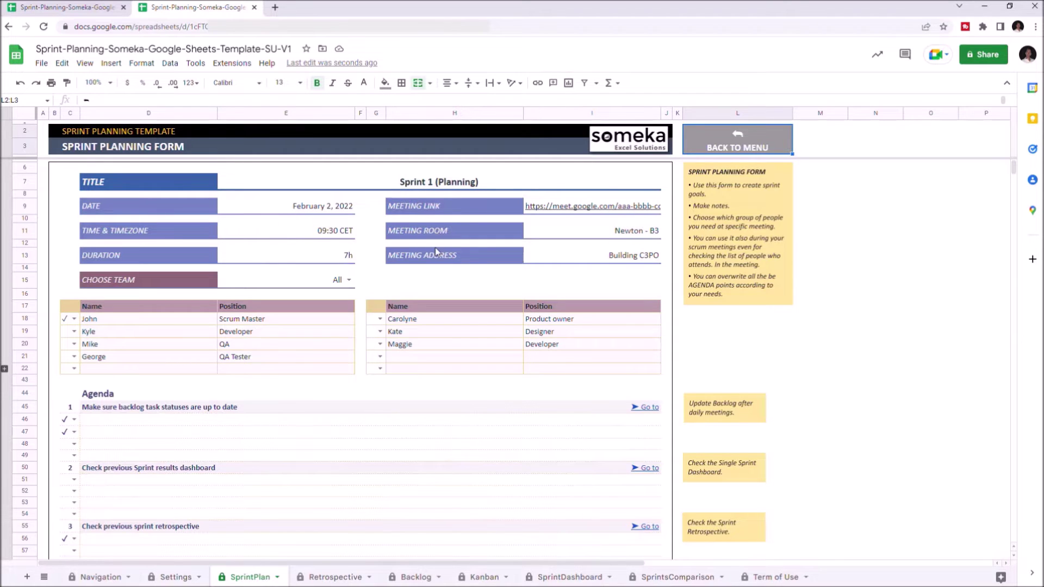
pyautogui.click(348, 280)
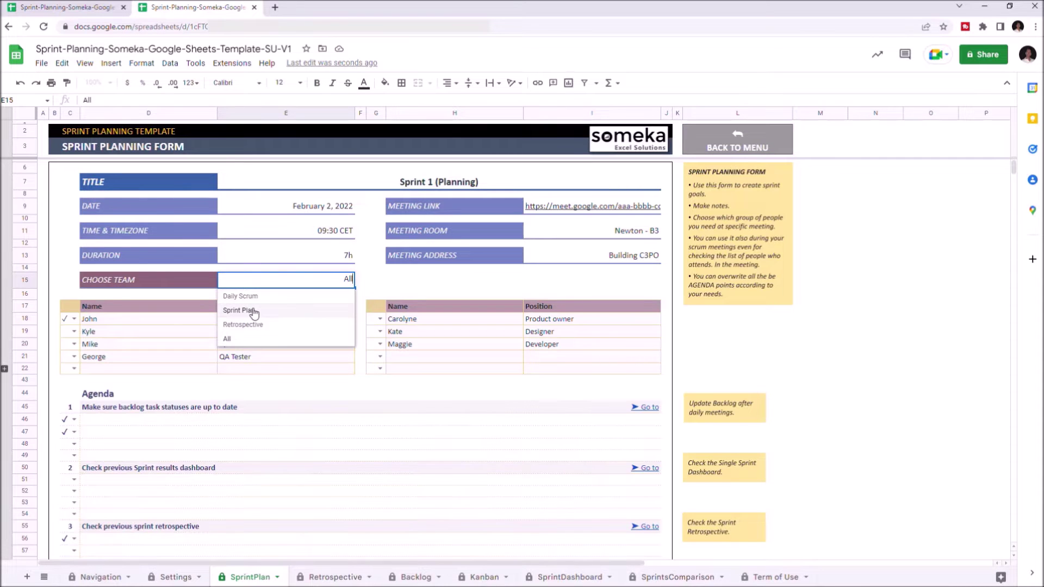
pyautogui.click(283, 314)
pyautogui.click(348, 279)
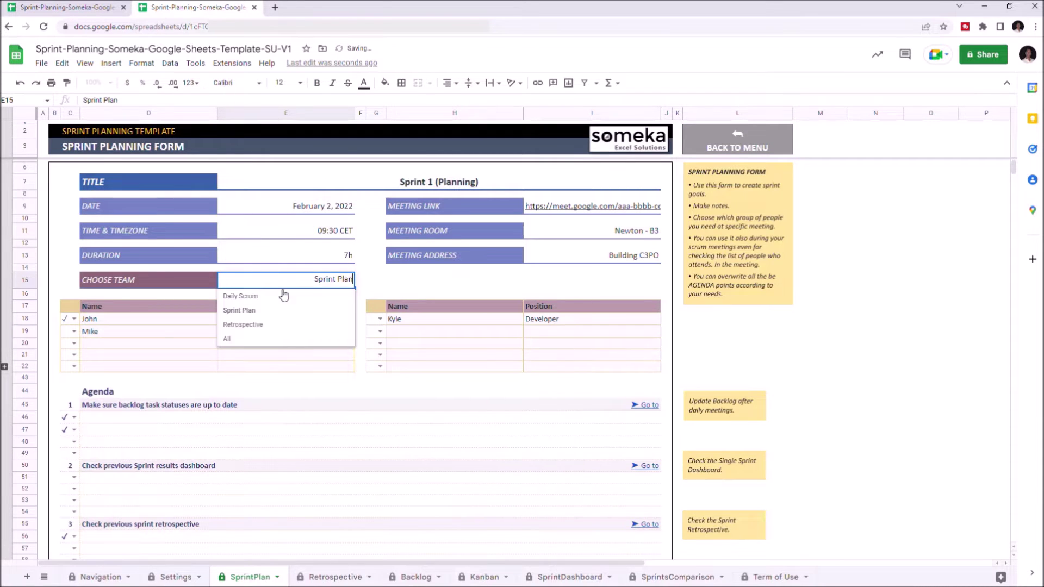
pyautogui.click(251, 295)
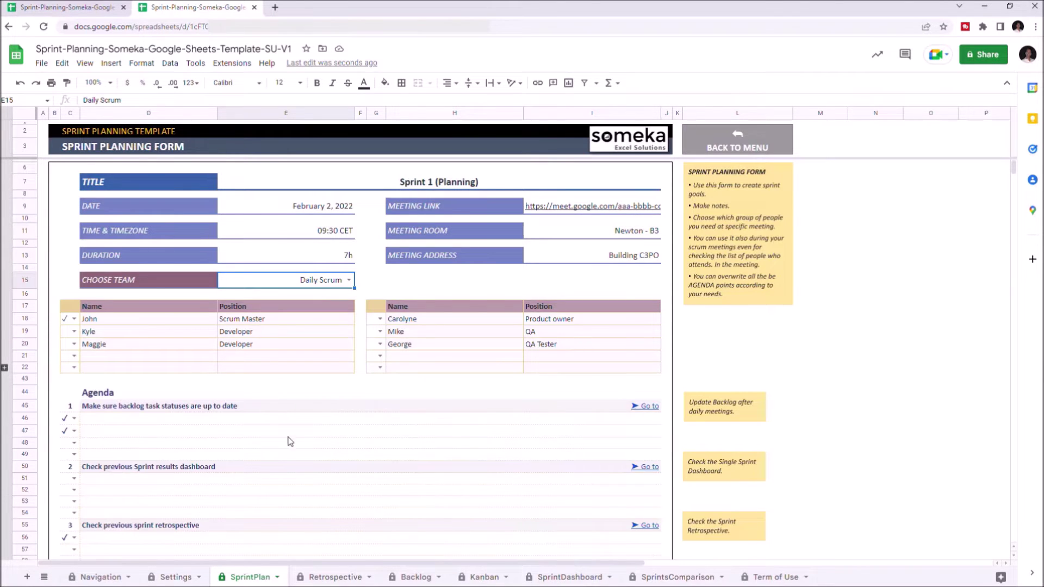
# Step: Scroll through the sprint planning agenda, then switch to the Backlog sheet
pyautogui.scroll(-6, 280, 480)
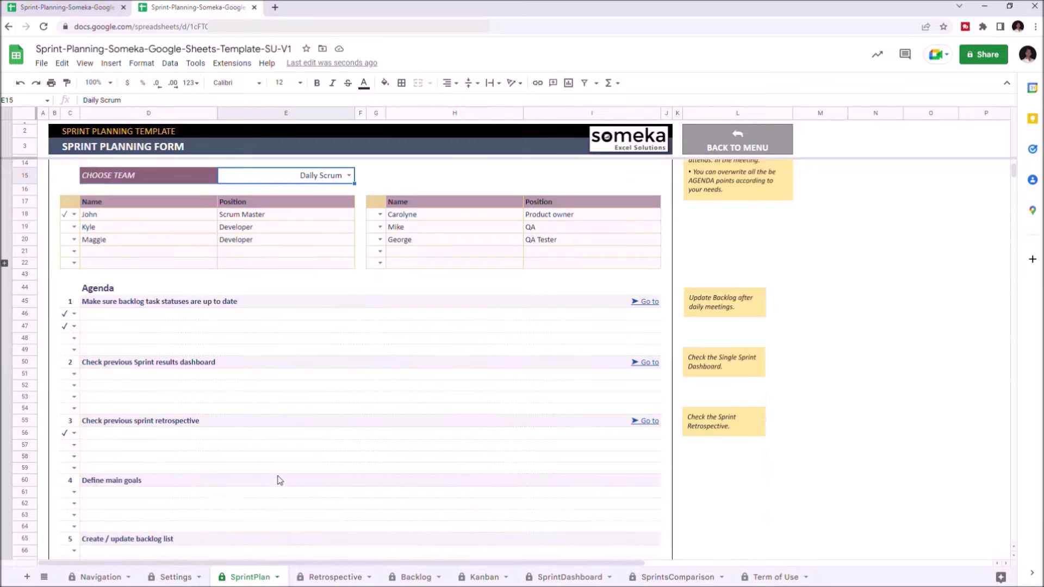
pyautogui.scroll(-3, 280, 480)
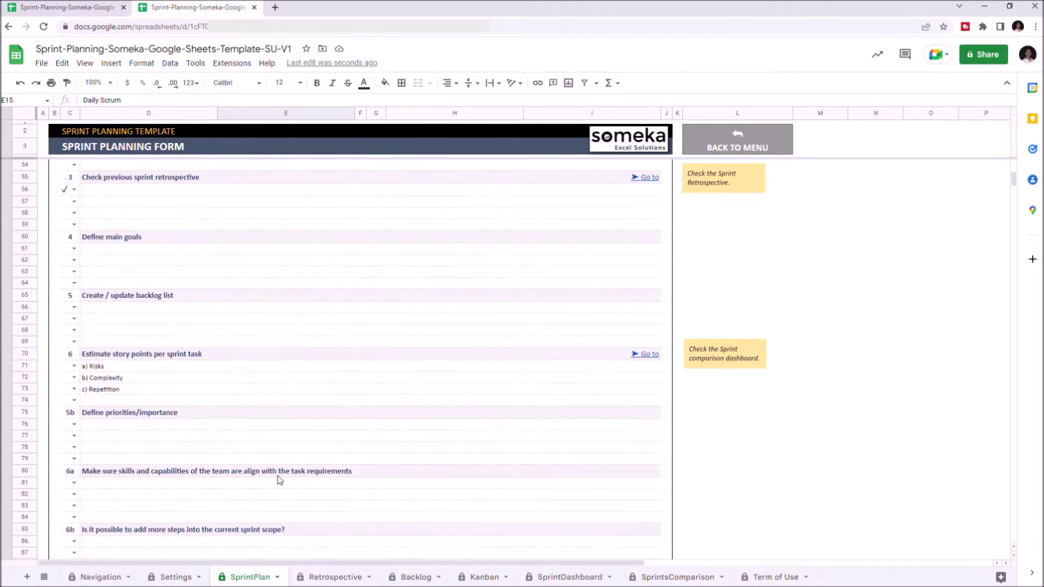
pyautogui.scroll(9, 280, 480)
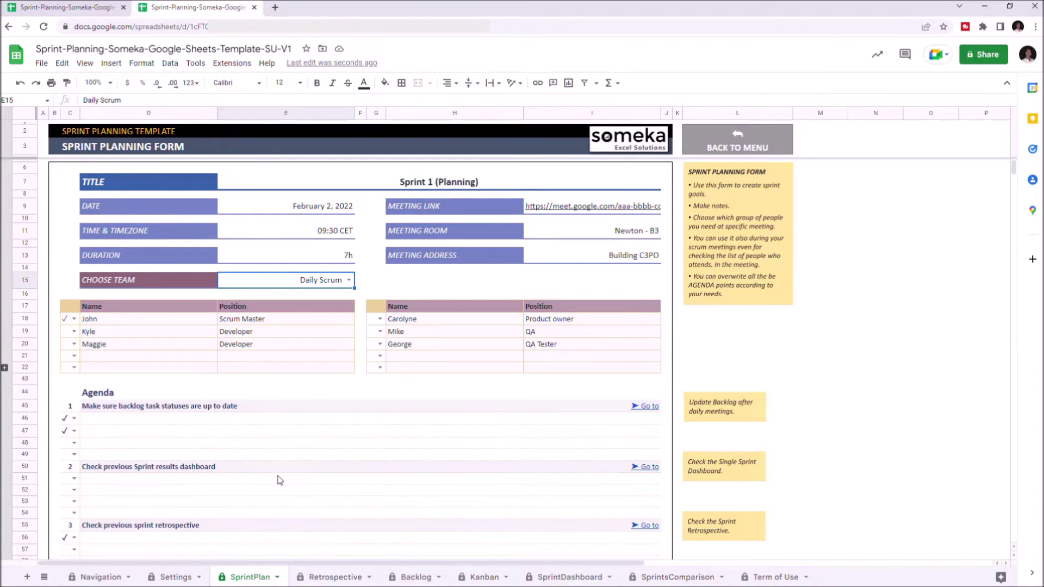
pyautogui.click(416, 578)
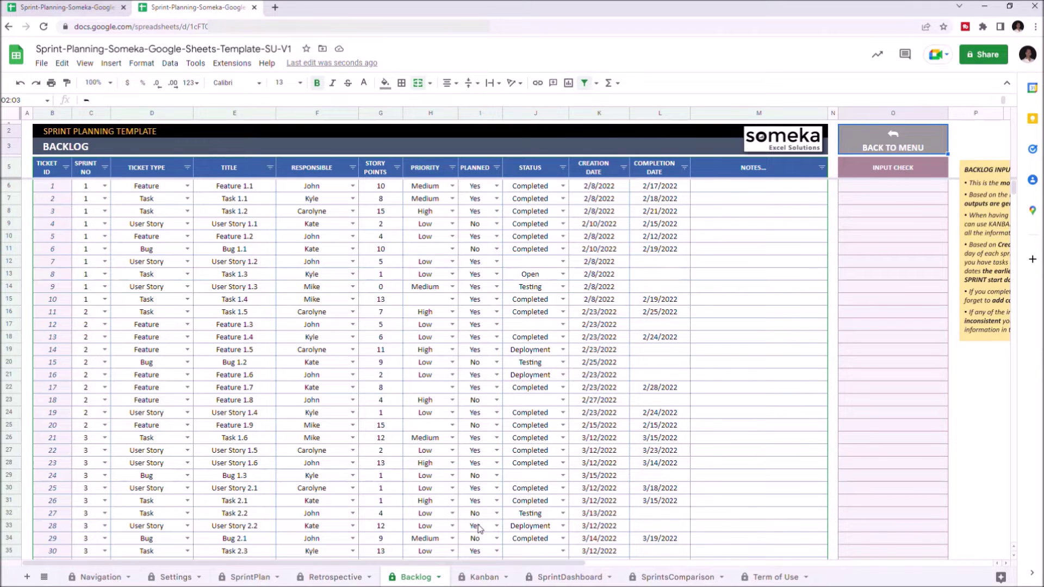
# Step: Start backlog row 69: sprint 6, type New Task, title 'New Ticket', a responsible member, 5 points
pyautogui.click(188, 325)
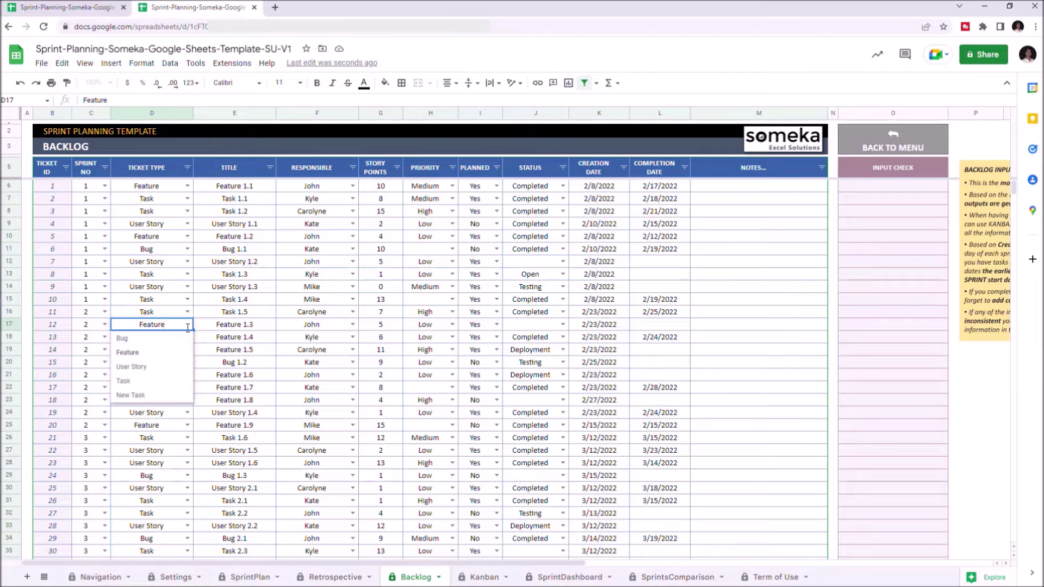
pyautogui.click(154, 357)
pyautogui.scroll(-1, 244, 422)
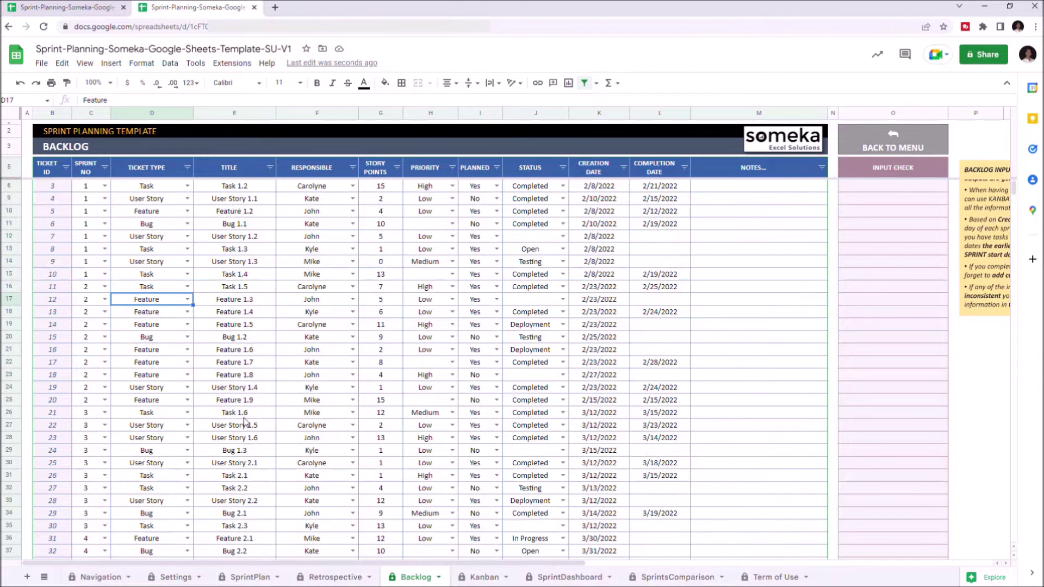
pyautogui.scroll(-13, 244, 422)
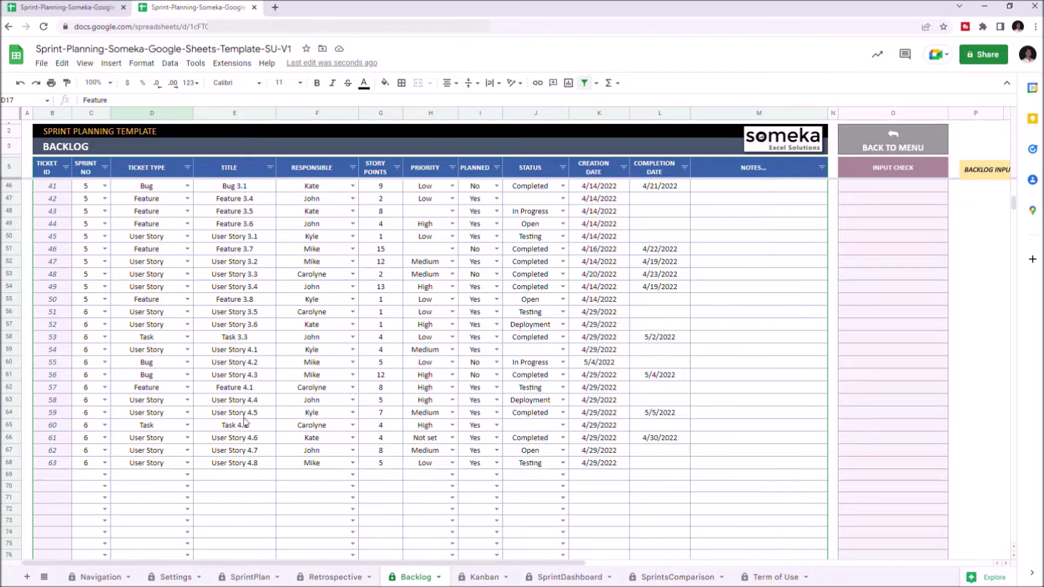
pyautogui.click(105, 476)
pyautogui.click(83, 559)
pyautogui.doubleClick(162, 477)
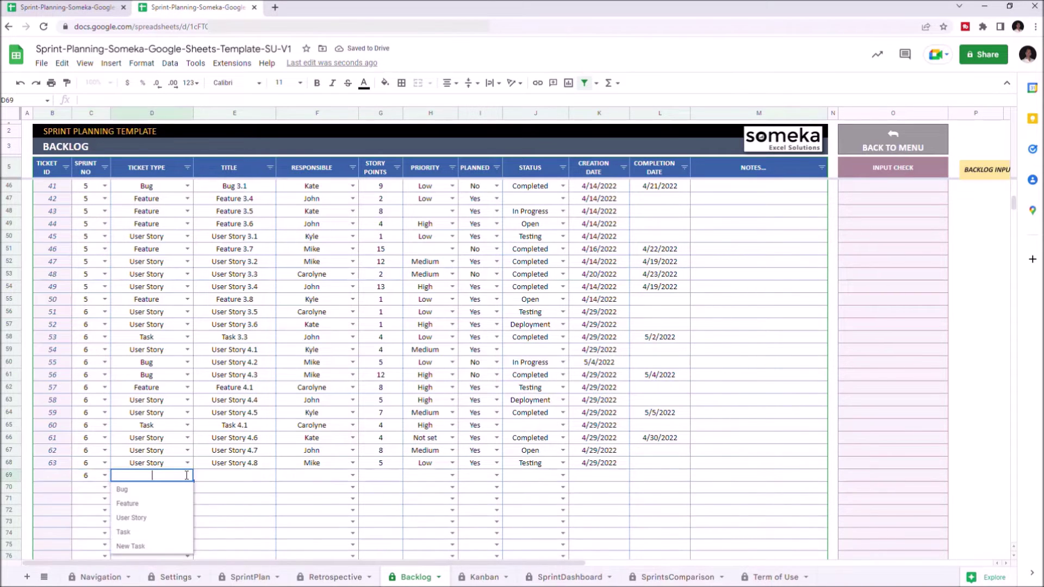
pyautogui.click(161, 548)
pyautogui.click(241, 477)
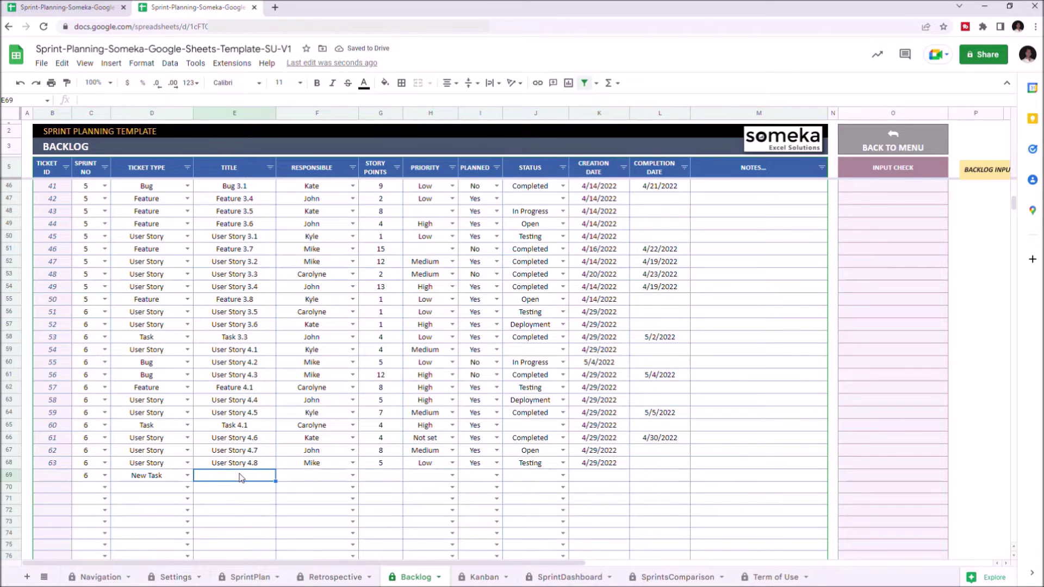
pyautogui.write('New Ticket')
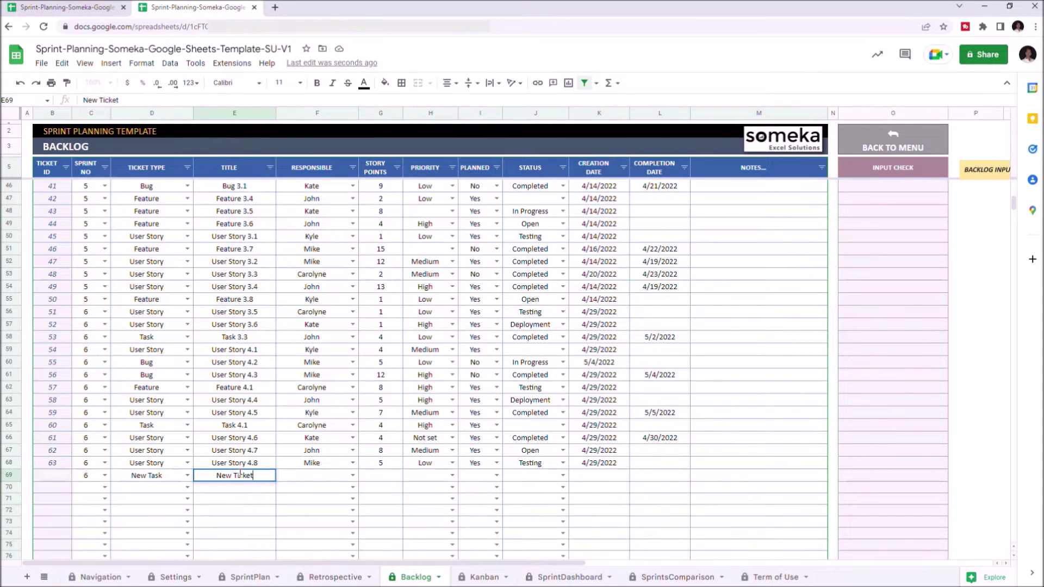
pyautogui.click(353, 476)
pyautogui.click(327, 576)
pyautogui.click(394, 478)
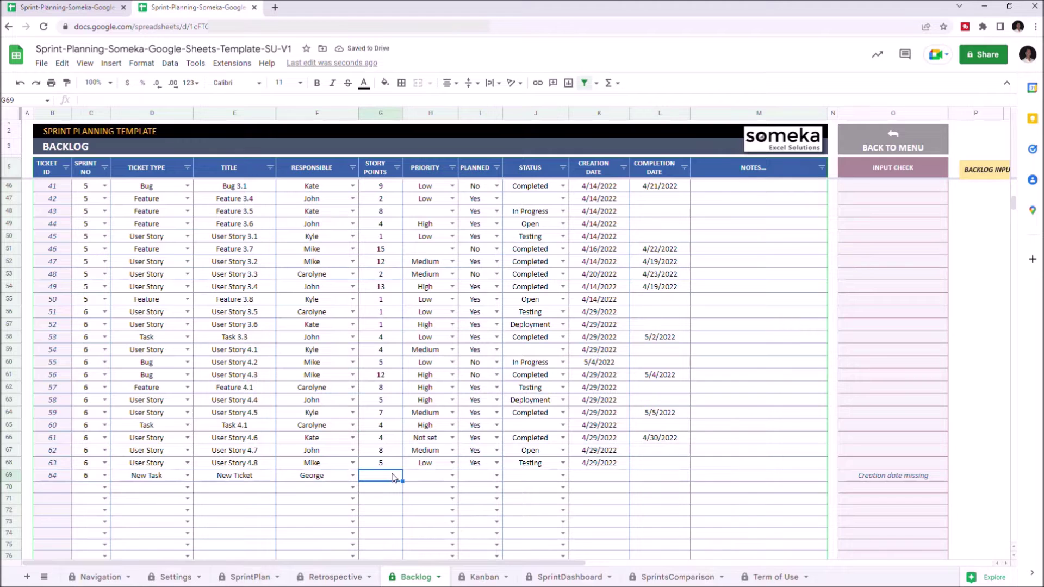
pyautogui.write('5')
# Step: Give the new ticket Medium-High priority, Planned Yes, Deployment status and creation date 4/30/2022
pyautogui.click(451, 476)
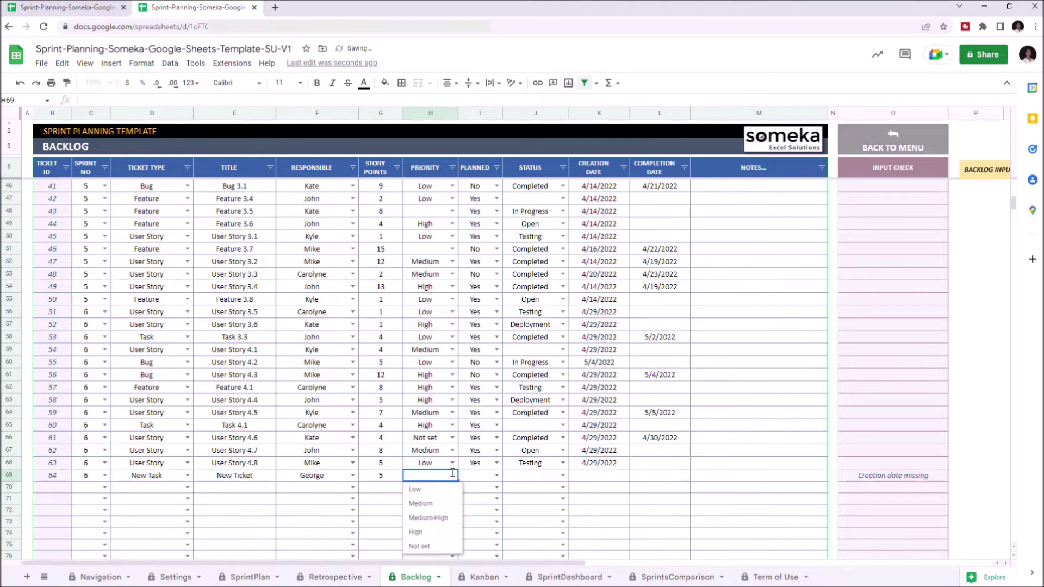
pyautogui.click(430, 520)
pyautogui.click(496, 481)
pyautogui.click(473, 499)
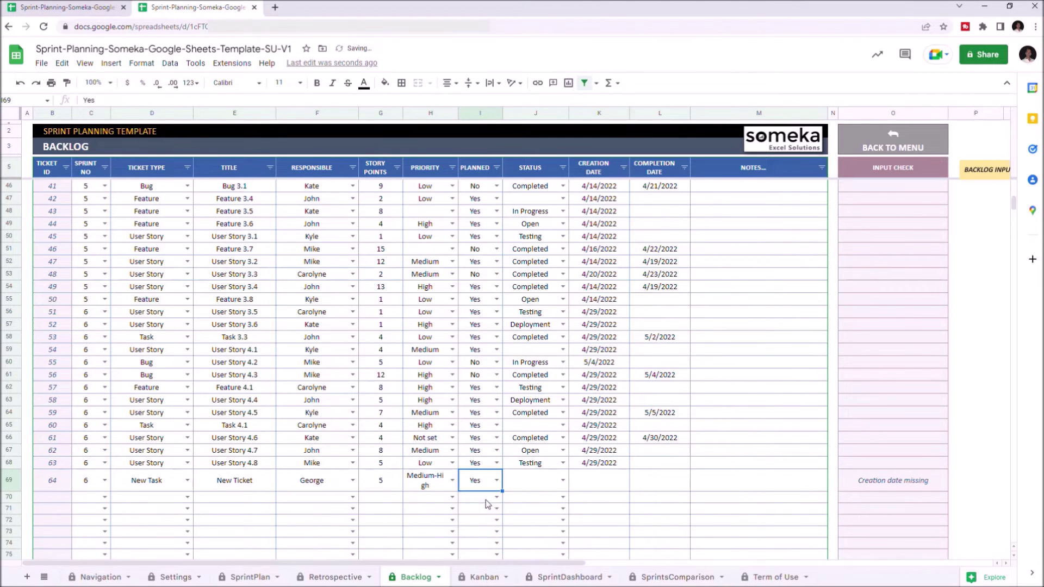
pyautogui.click(563, 481)
pyautogui.click(536, 538)
pyautogui.click(593, 479)
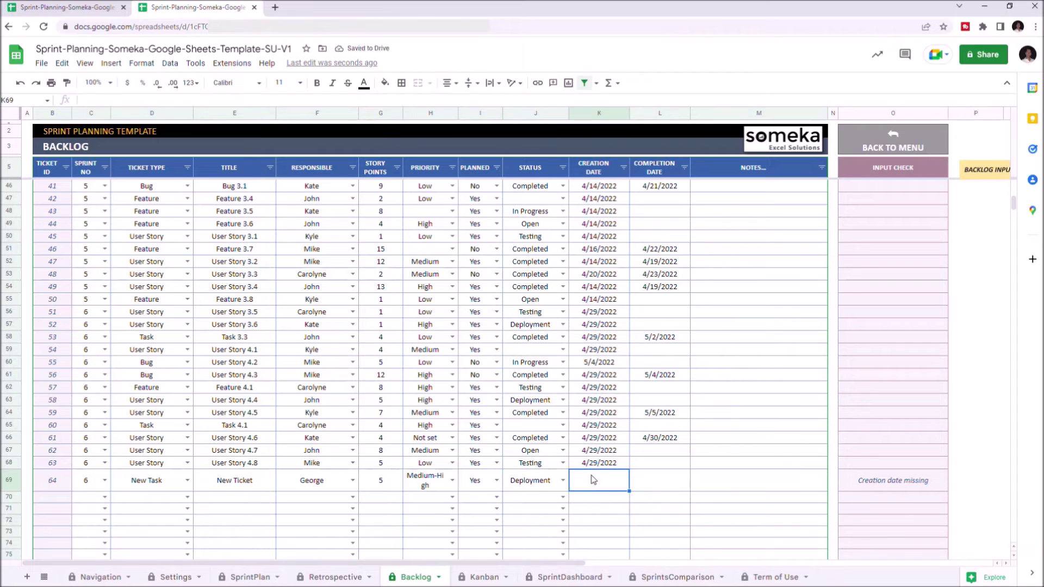
pyautogui.write('4/30/2')
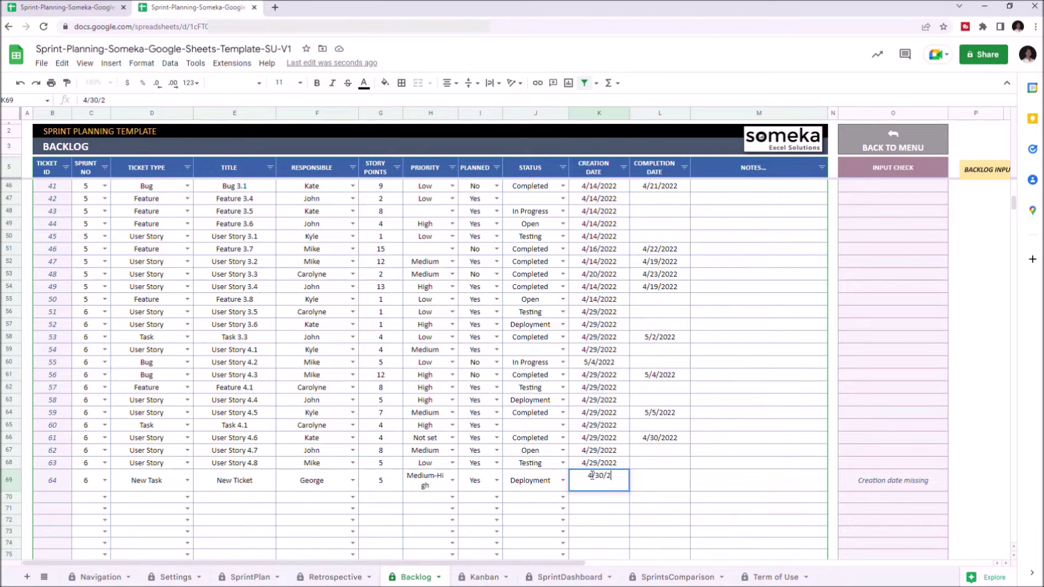
pyautogui.write('022')
pyautogui.click(669, 478)
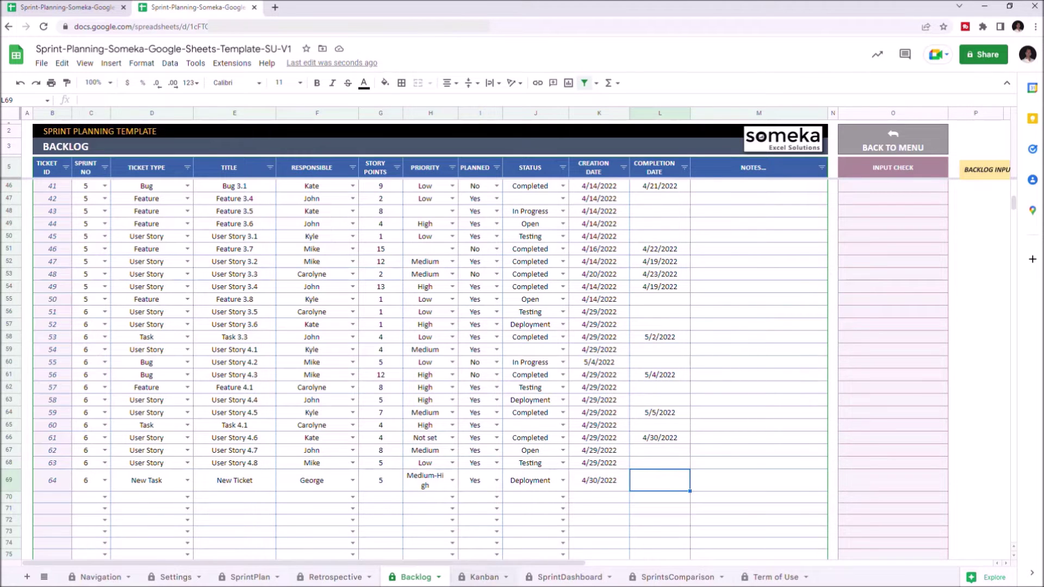
pyautogui.hotkey('ctrl', 'shift', 'pagedown')
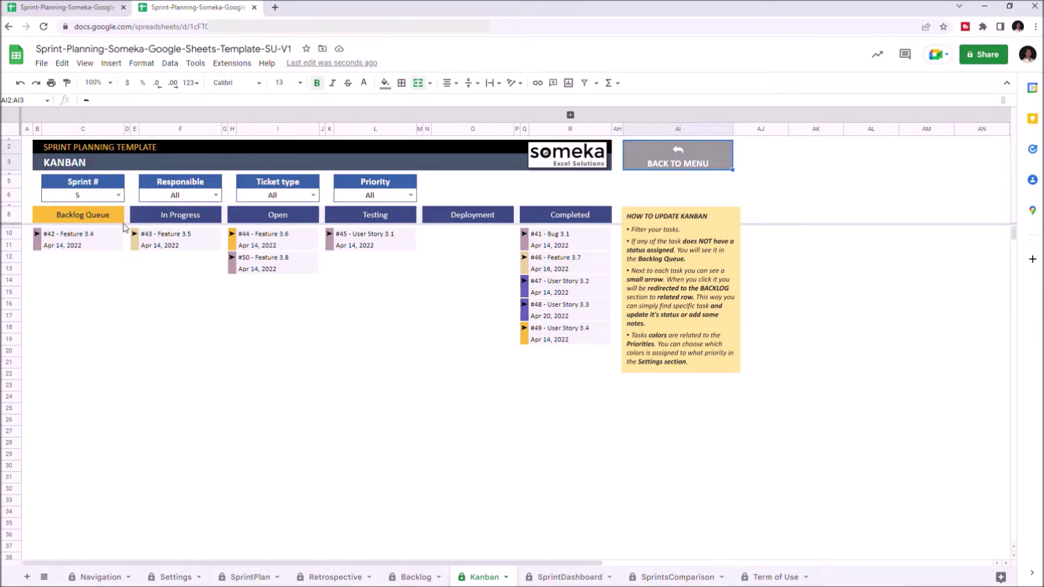
# Step: Filter the Kanban to sprint 6 and follow card #64's link to its Backlog row
pyautogui.click(118, 194)
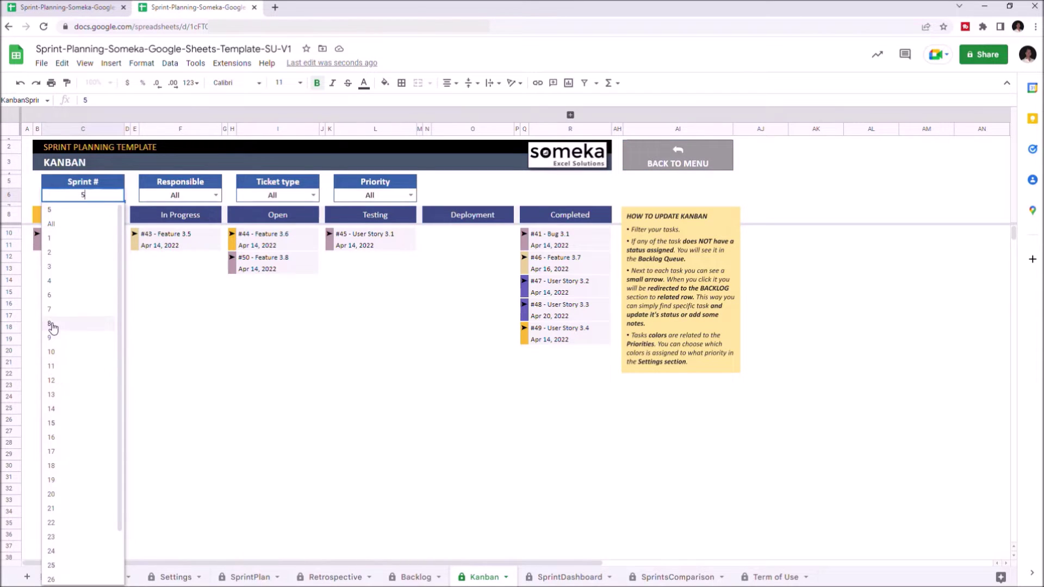
pyautogui.click(53, 297)
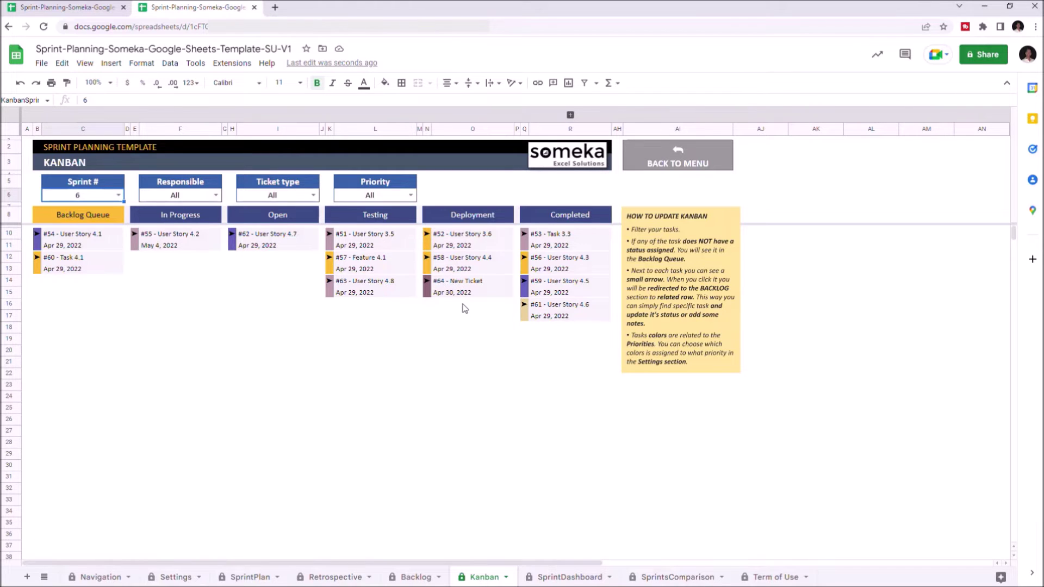
pyautogui.click(428, 281)
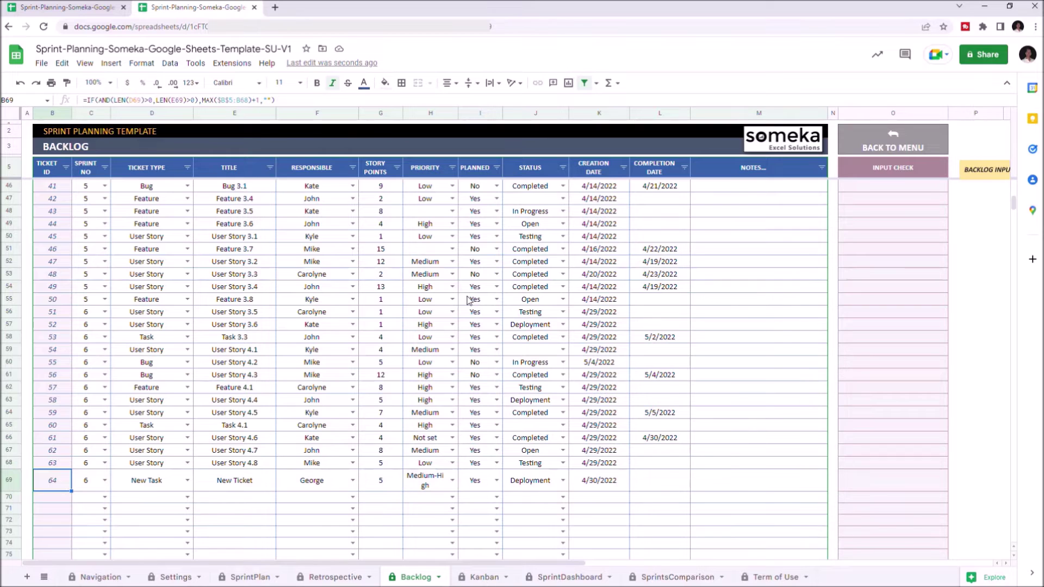
# Step: Mark ticket #64 Completed with completion date 5/4/2022 and view it on the Kanban board
pyautogui.click(563, 480)
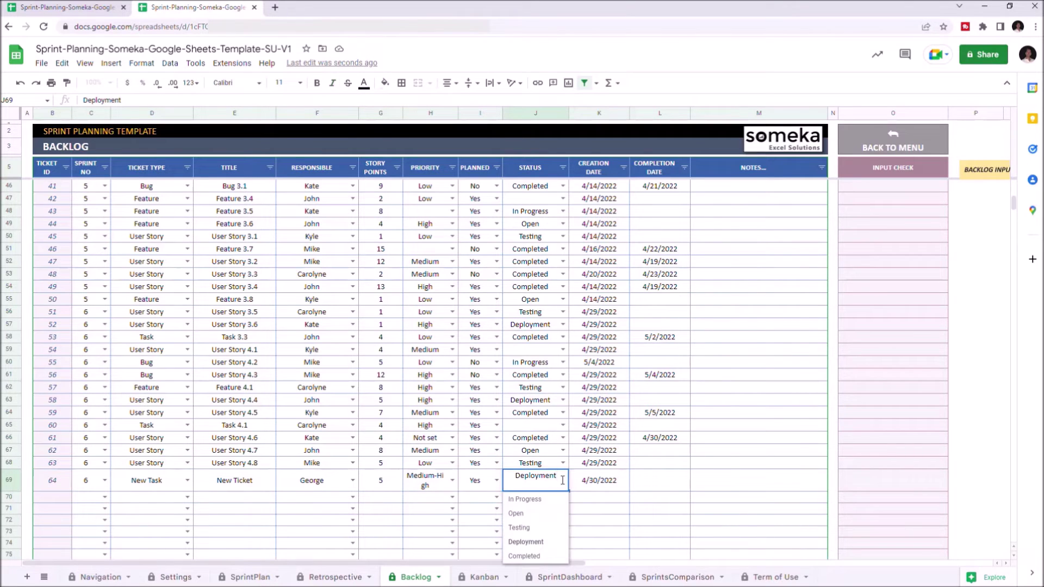
pyautogui.click(536, 556)
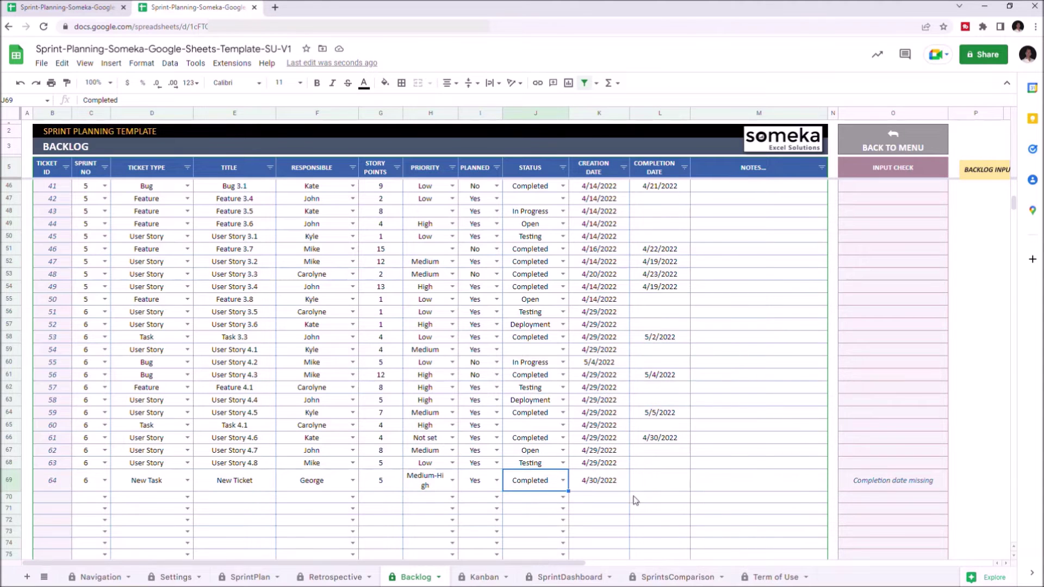
pyautogui.click(651, 482)
pyautogui.write('5/4/2022')
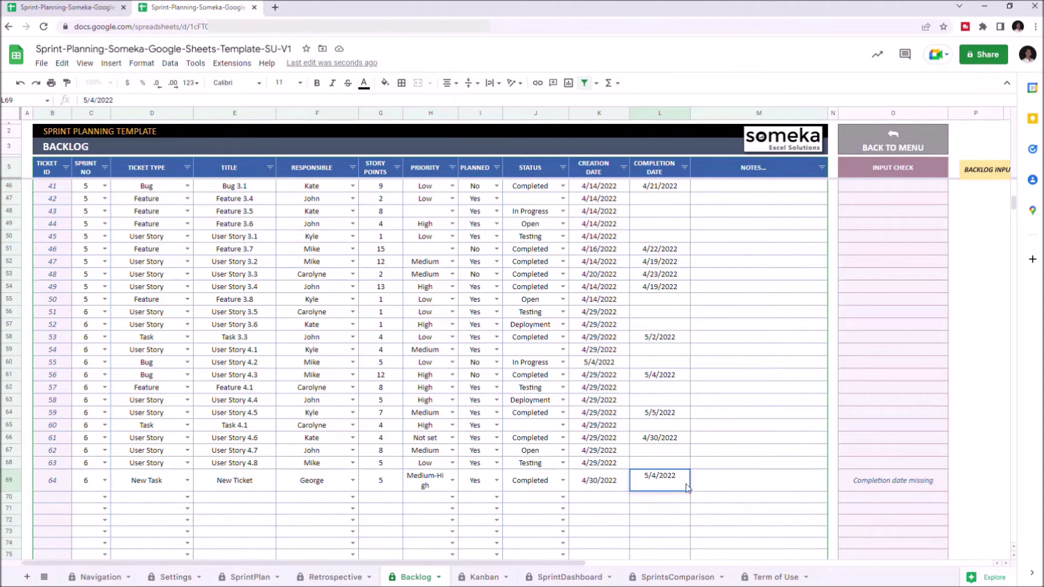
pyautogui.click(746, 492)
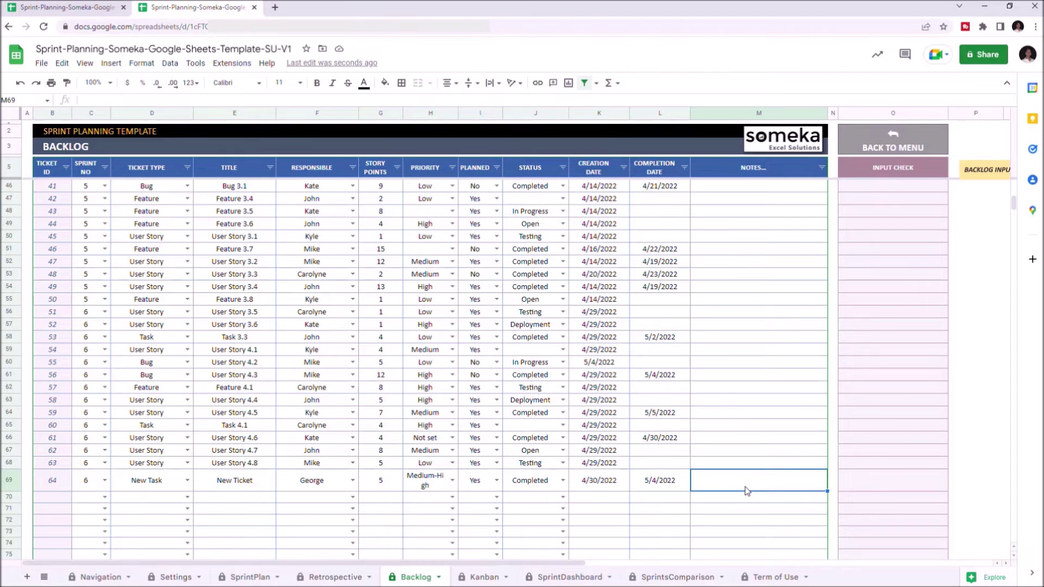
pyautogui.click(472, 580)
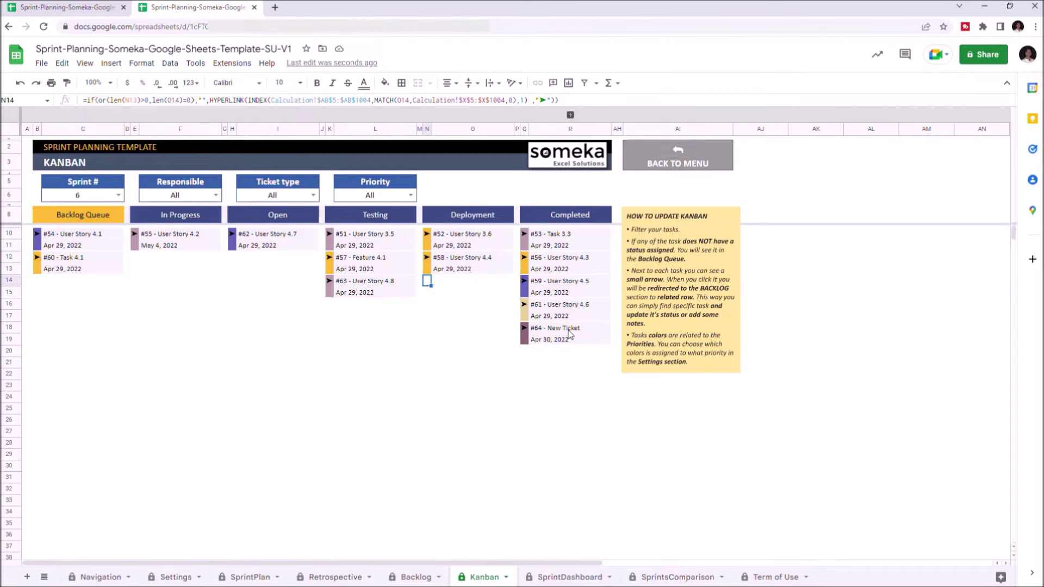
# Step: Filter the Kanban by several Responsible members in turn, then reset Responsible to All
pyautogui.click(215, 195)
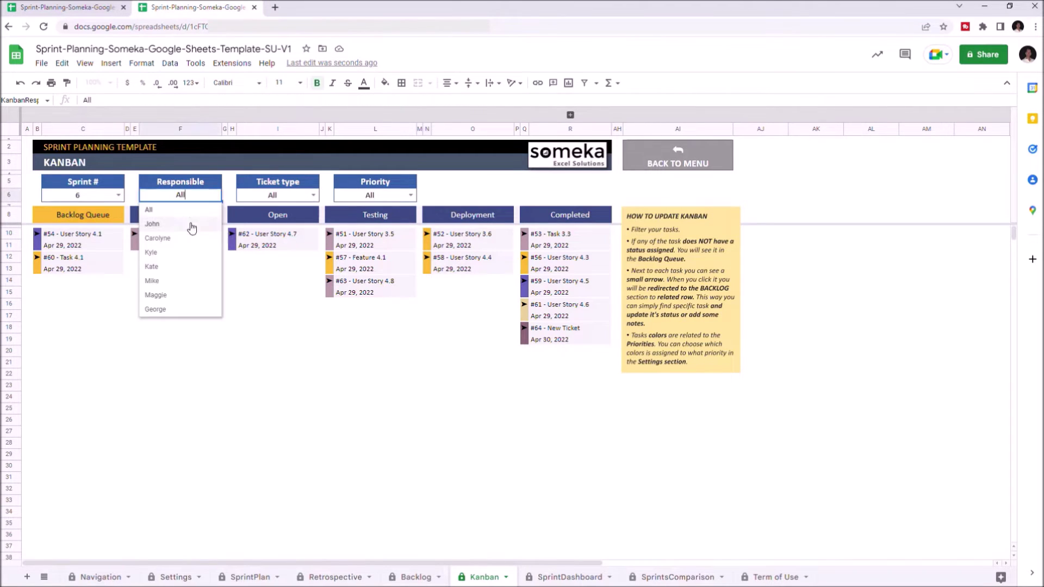
pyautogui.click(163, 226)
pyautogui.click(216, 195)
pyautogui.click(207, 238)
pyautogui.click(216, 195)
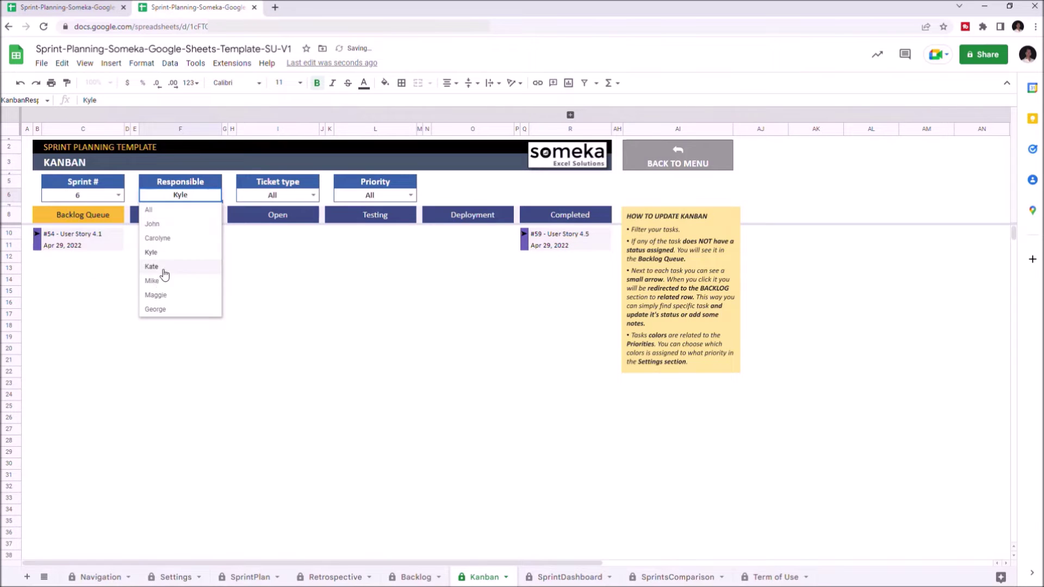
pyautogui.click(163, 272)
pyautogui.click(216, 196)
pyautogui.click(163, 251)
pyautogui.click(216, 195)
pyautogui.click(163, 209)
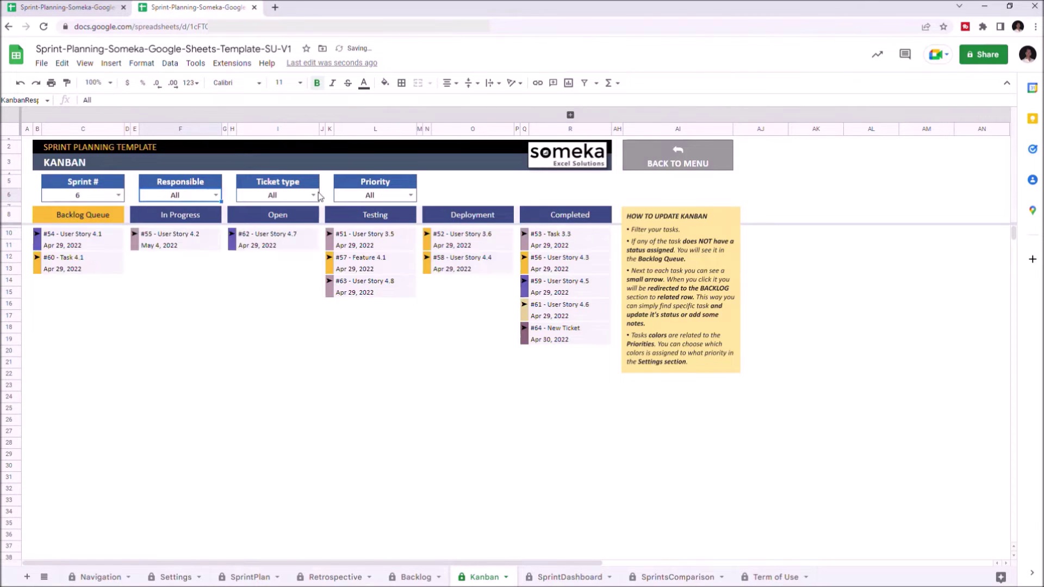
# Step: Cycle the Ticket type filter through Bug, Feature, Task and User Story, then back to All
pyautogui.click(283, 195)
pyautogui.click(256, 228)
pyautogui.click(313, 195)
pyautogui.click(252, 237)
pyautogui.click(313, 195)
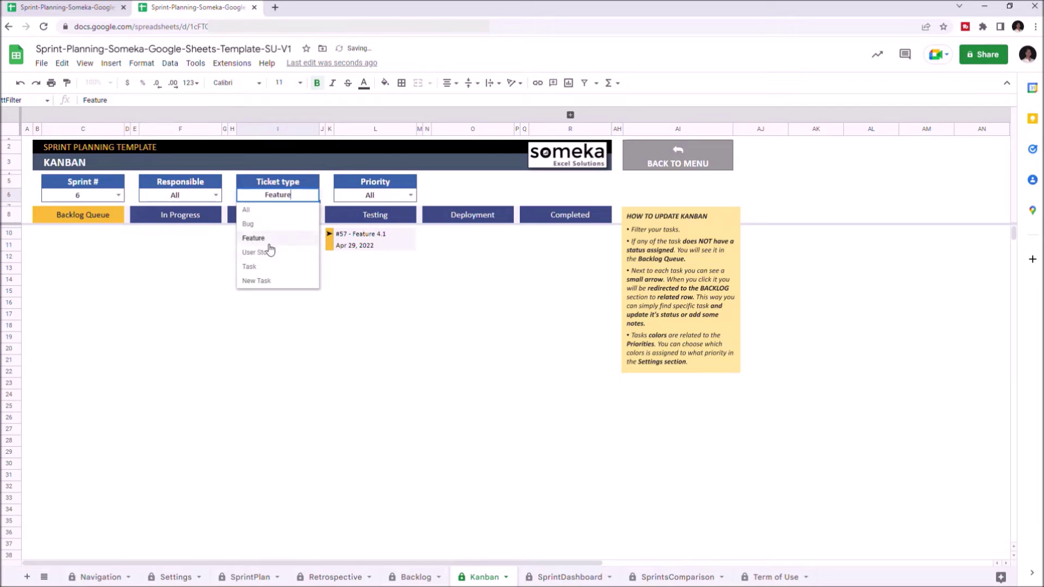
pyautogui.click(250, 267)
pyautogui.click(314, 195)
pyautogui.click(272, 252)
pyautogui.click(313, 195)
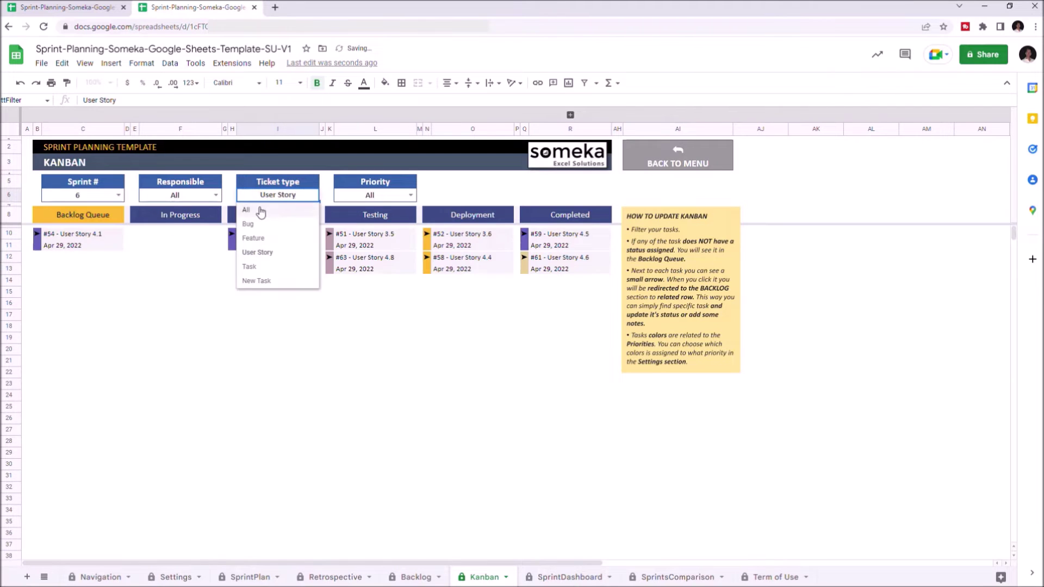
pyautogui.click(272, 209)
# Step: Filter the board to Medium then Low priority, then reset Priority to All
pyautogui.click(411, 195)
pyautogui.click(351, 238)
pyautogui.click(412, 196)
pyautogui.click(346, 223)
pyautogui.click(411, 195)
pyautogui.click(384, 211)
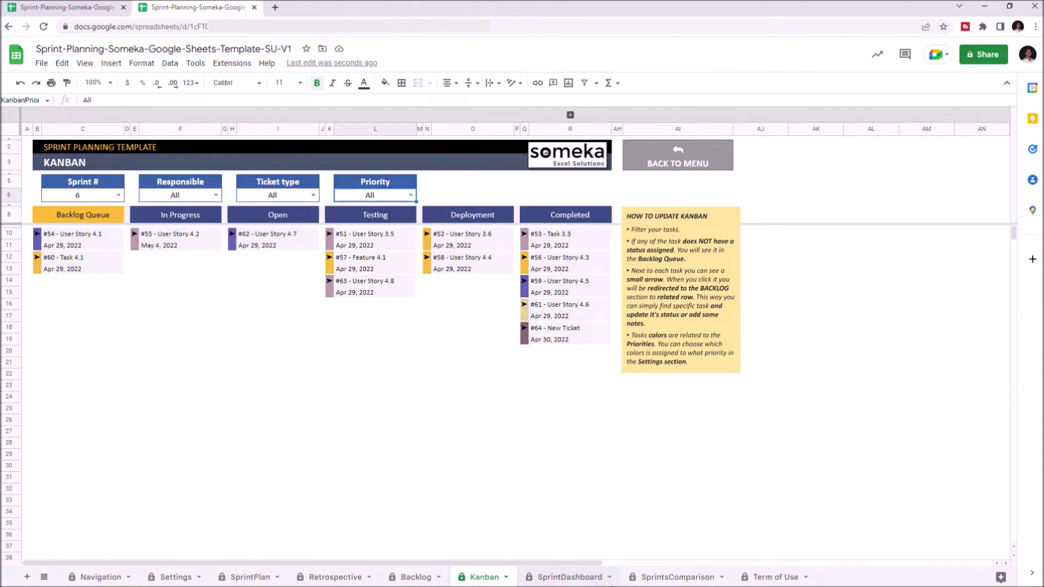
pyautogui.click(175, 577)
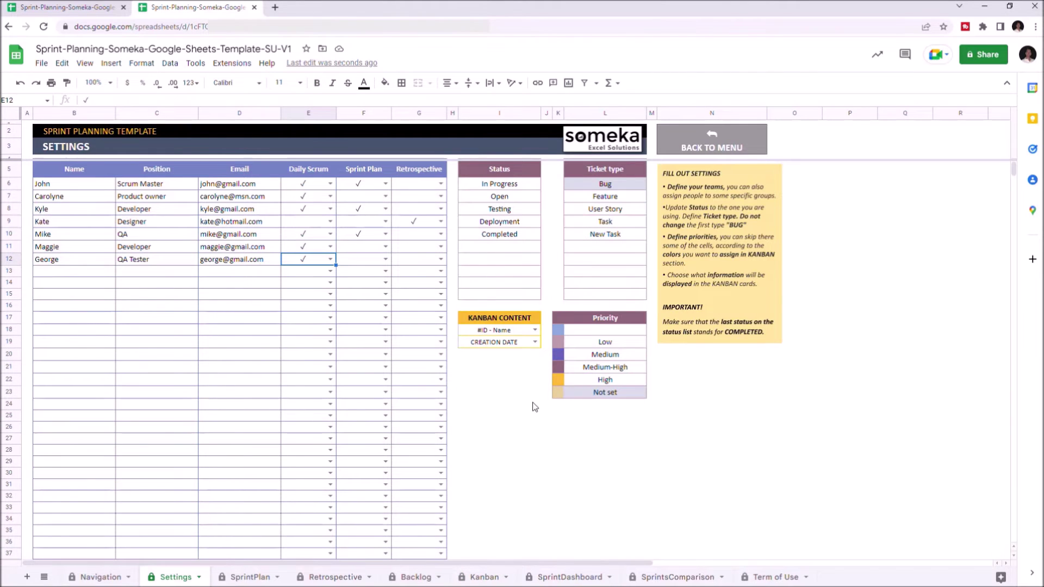
# Step: Go from the Kanban board back to the Navigation menu and open the Retrospective sheet
pyautogui.click(478, 578)
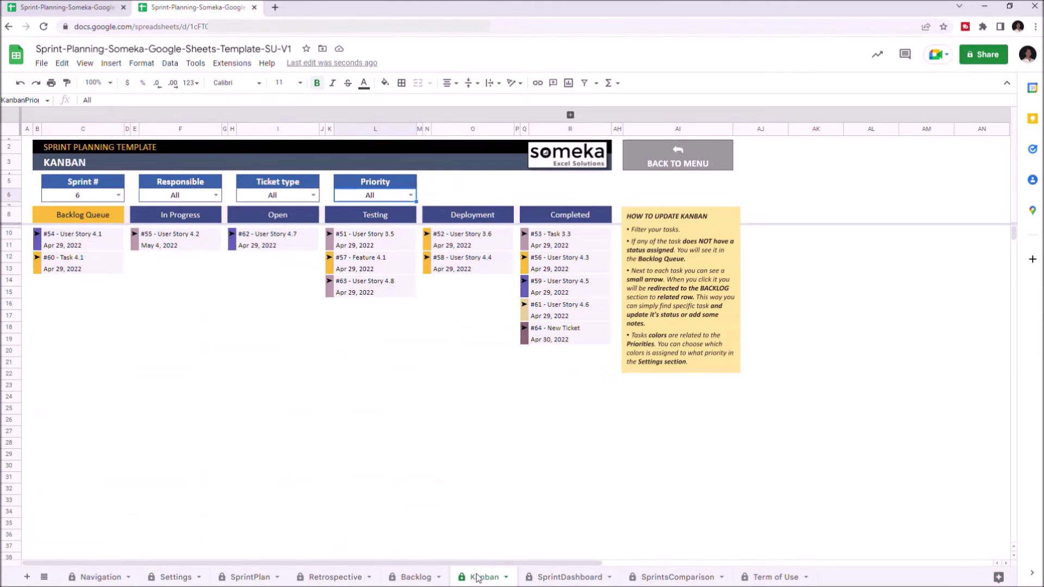
pyautogui.click(675, 159)
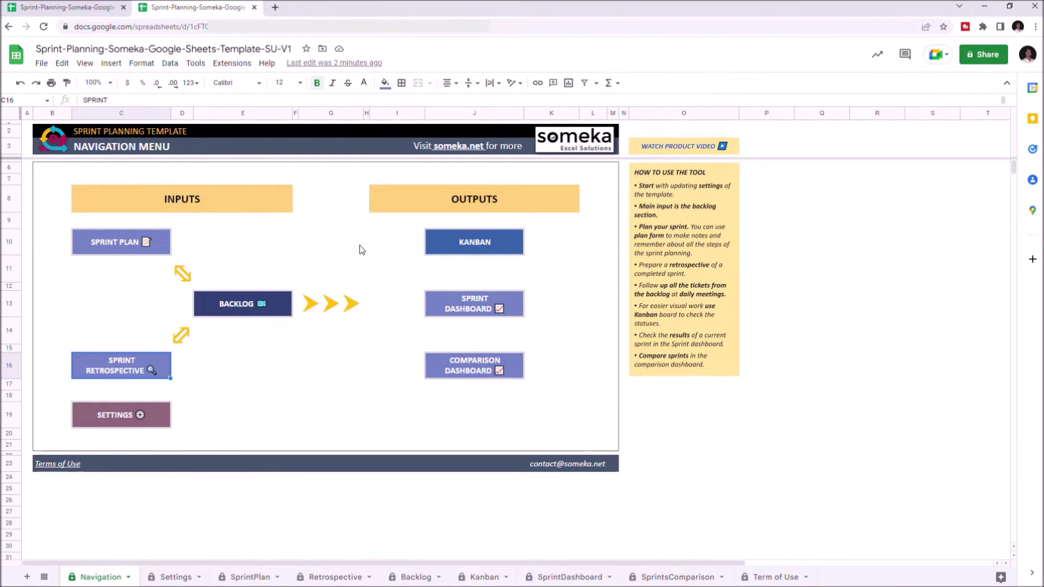
pyautogui.moveTo(131, 365)
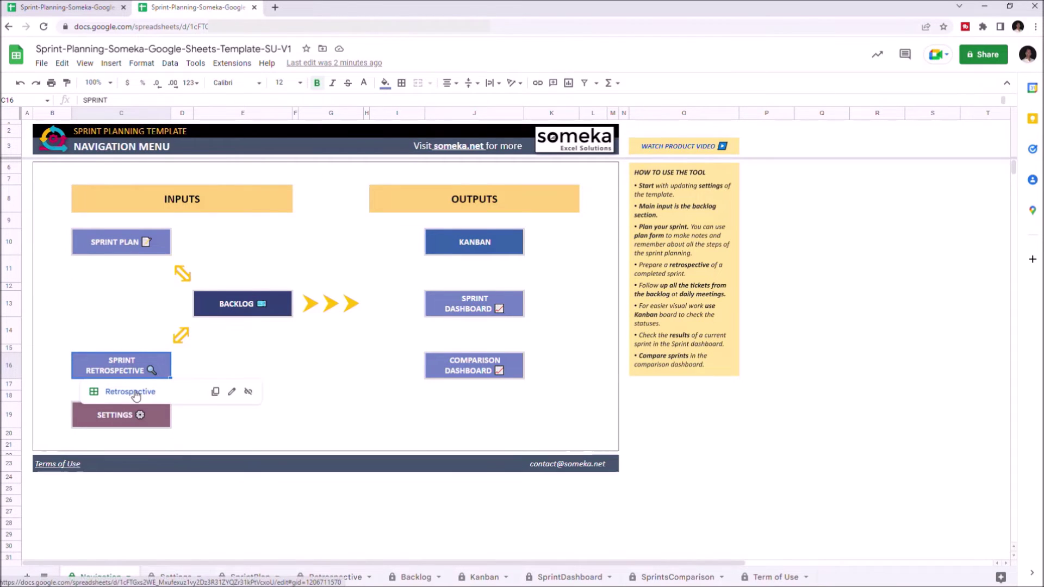
pyautogui.click(136, 393)
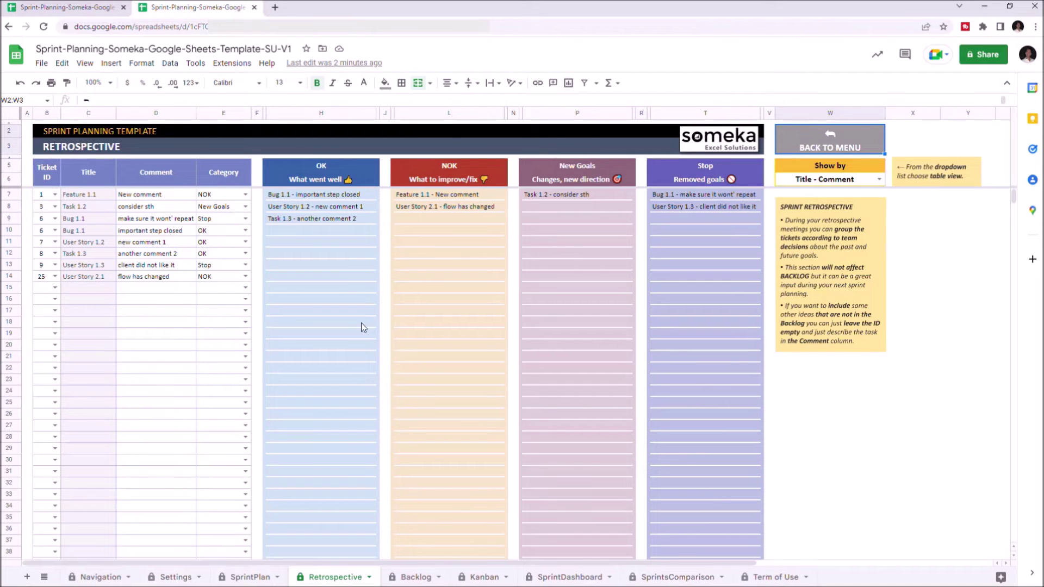
# Step: Cycle Show by through Title, ID - Comment and Title - Comment, ending at ID - Title
pyautogui.click(879, 180)
pyautogui.click(864, 207)
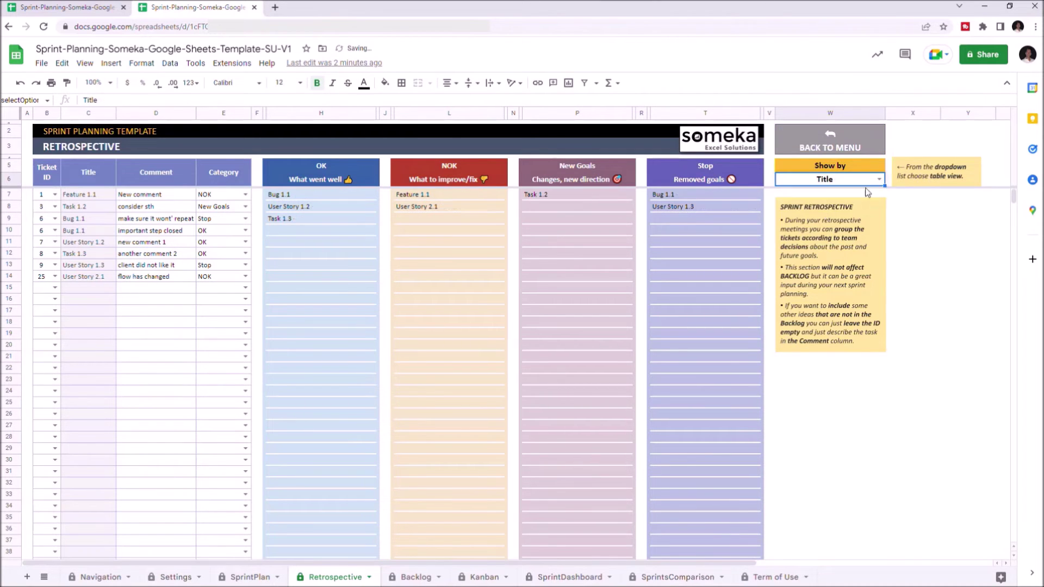
pyautogui.click(879, 180)
pyautogui.click(801, 222)
pyautogui.click(879, 179)
pyautogui.click(804, 236)
pyautogui.click(865, 179)
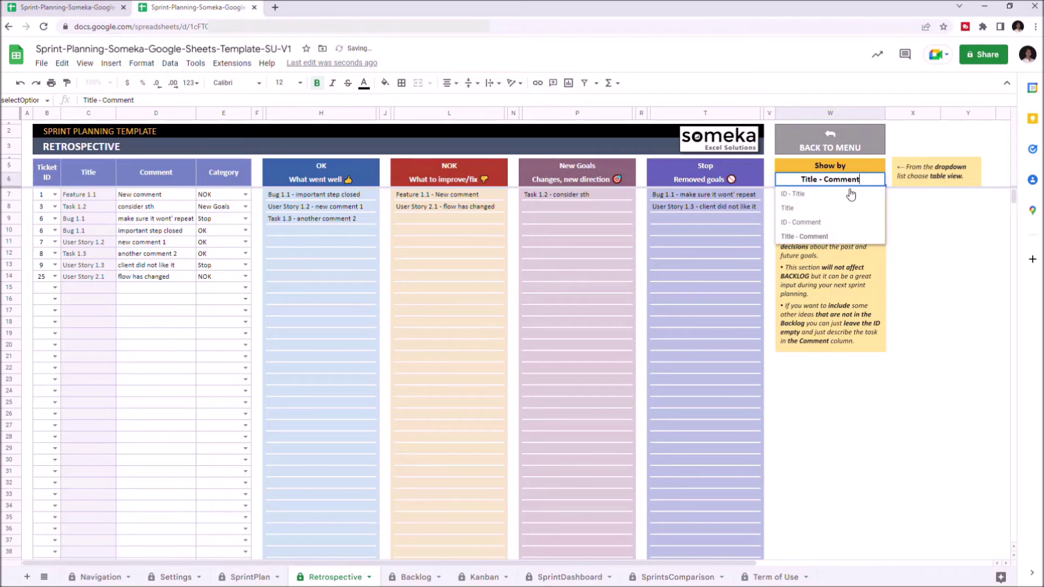
pyautogui.click(851, 194)
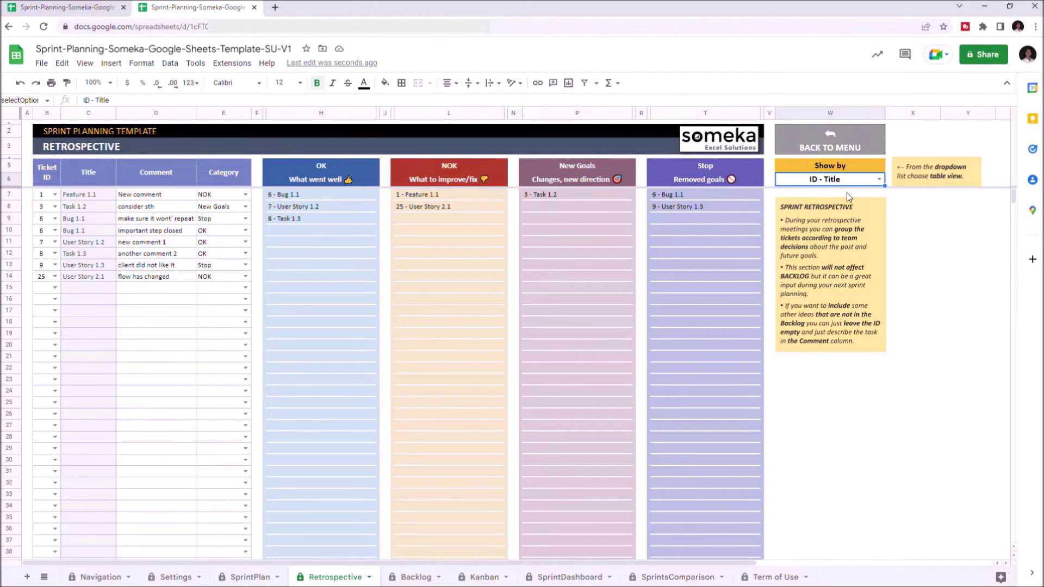
# Step: Recategorise User Story 2.1 as Stop and return to the Navigation menu
pyautogui.click(246, 277)
pyautogui.click(224, 318)
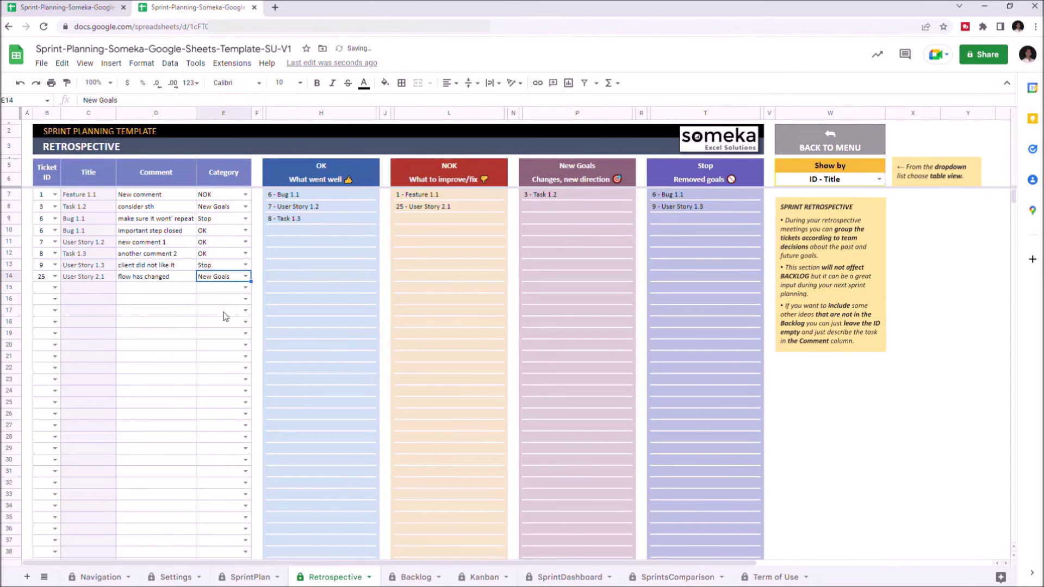
pyautogui.click(245, 276)
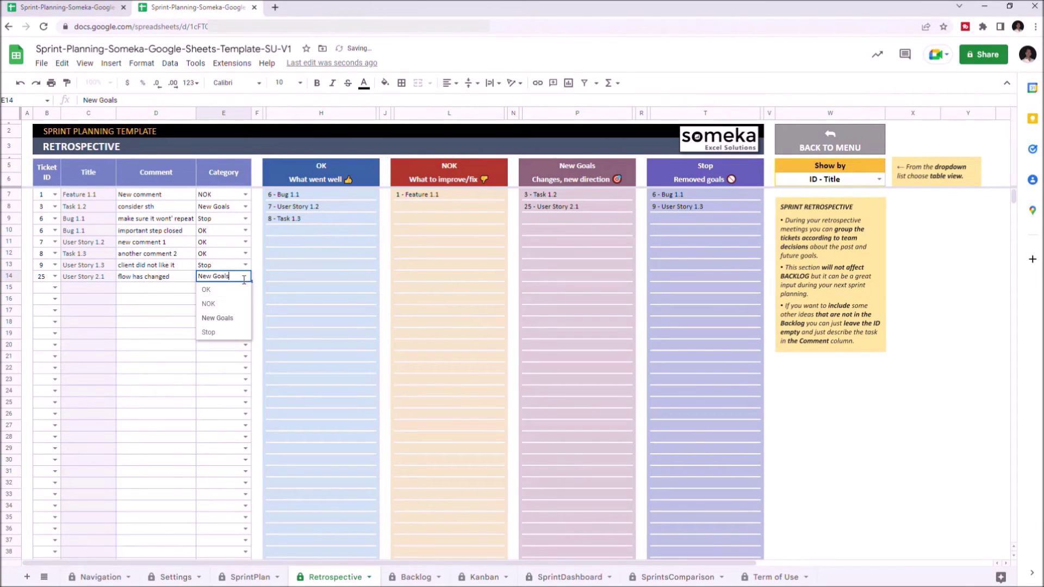
pyautogui.click(216, 334)
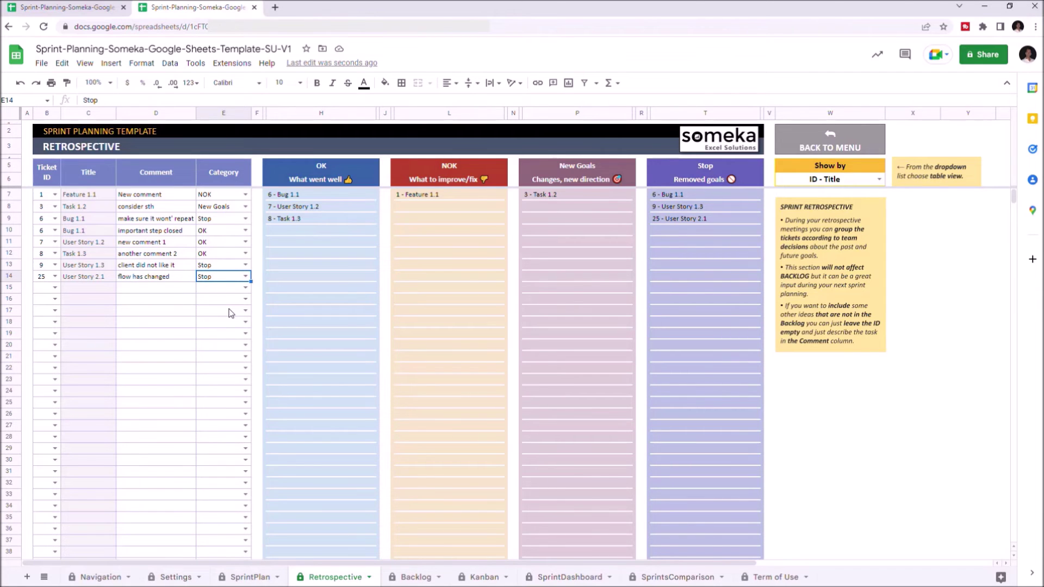
pyautogui.click(833, 147)
pyautogui.click(864, 169)
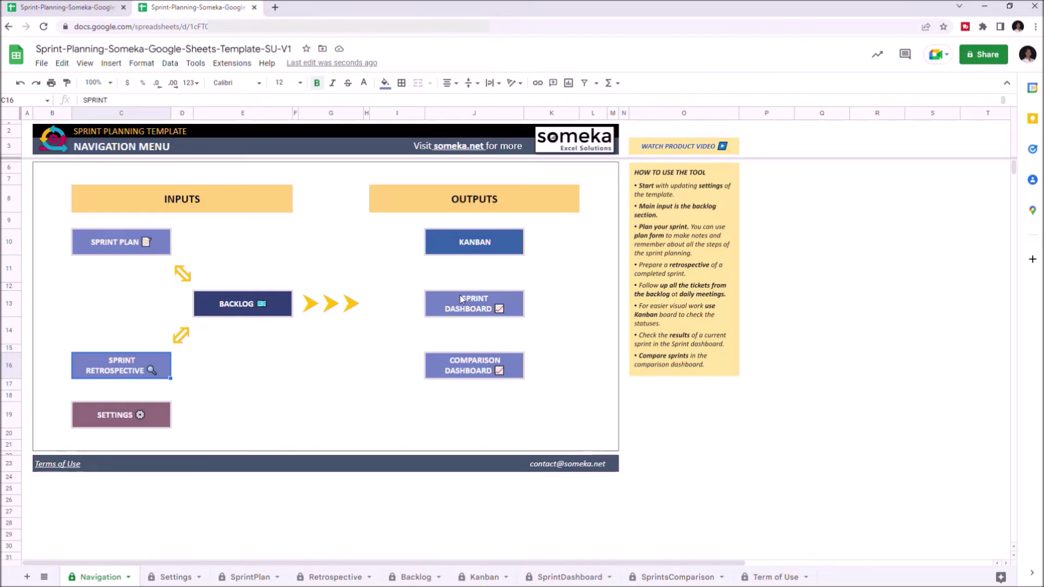
pyautogui.moveTo(495, 369)
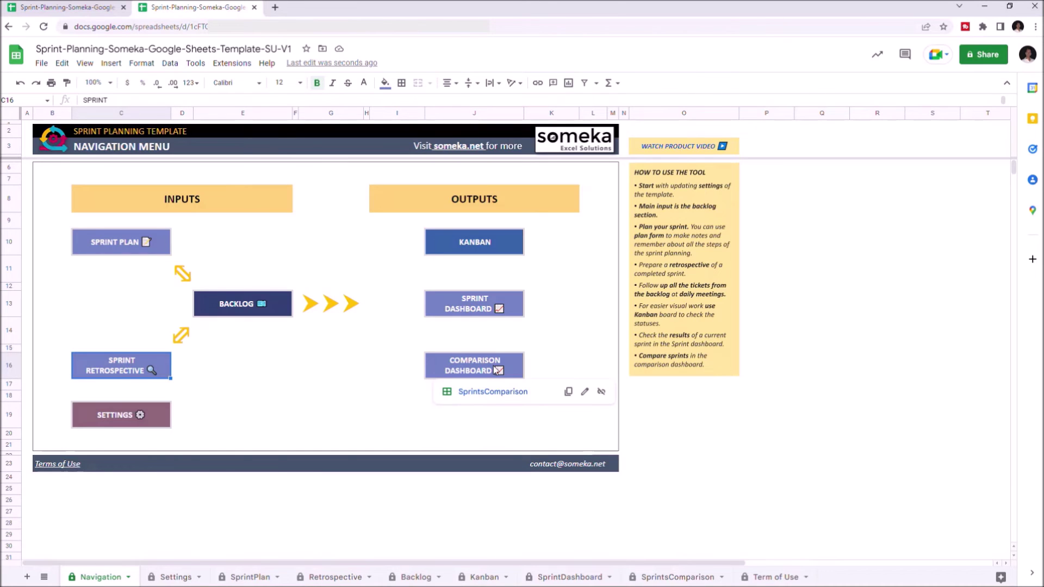
pyautogui.click(471, 311)
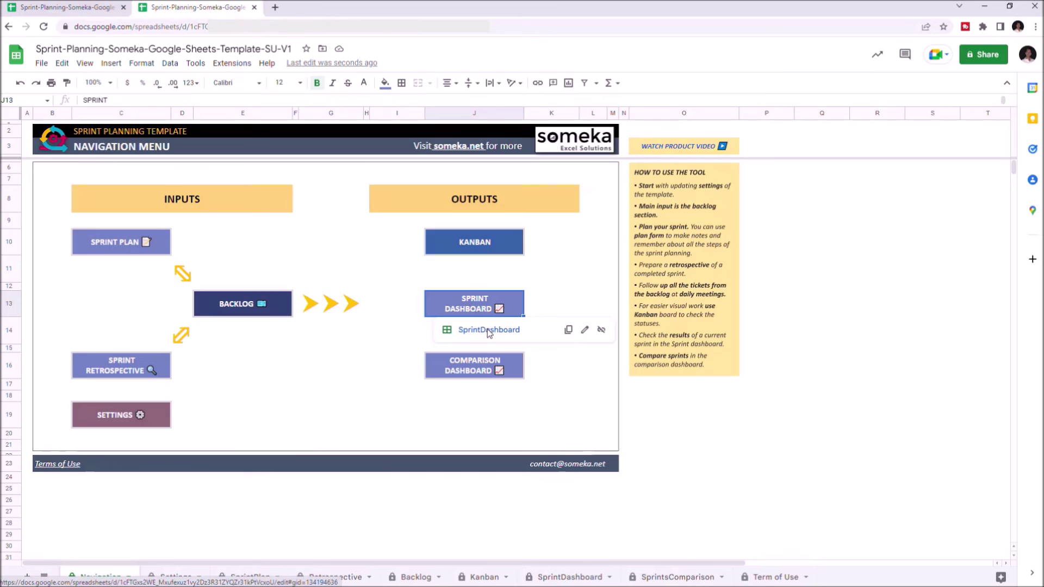
pyautogui.click(489, 331)
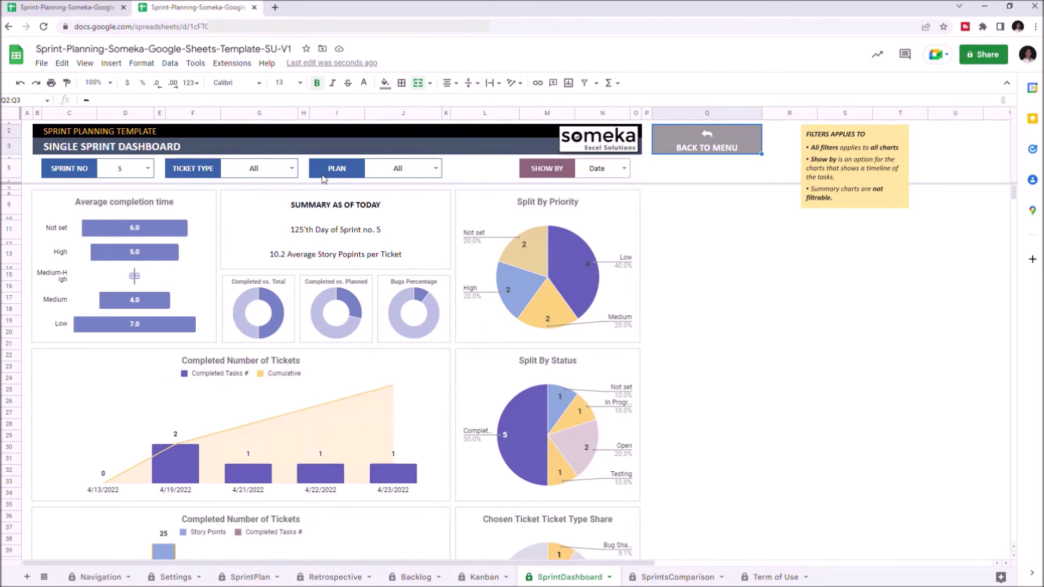
# Step: Set Sprint No to 6 and try Feature and another Ticket Type before resetting to All
pyautogui.click(148, 169)
pyautogui.click(114, 259)
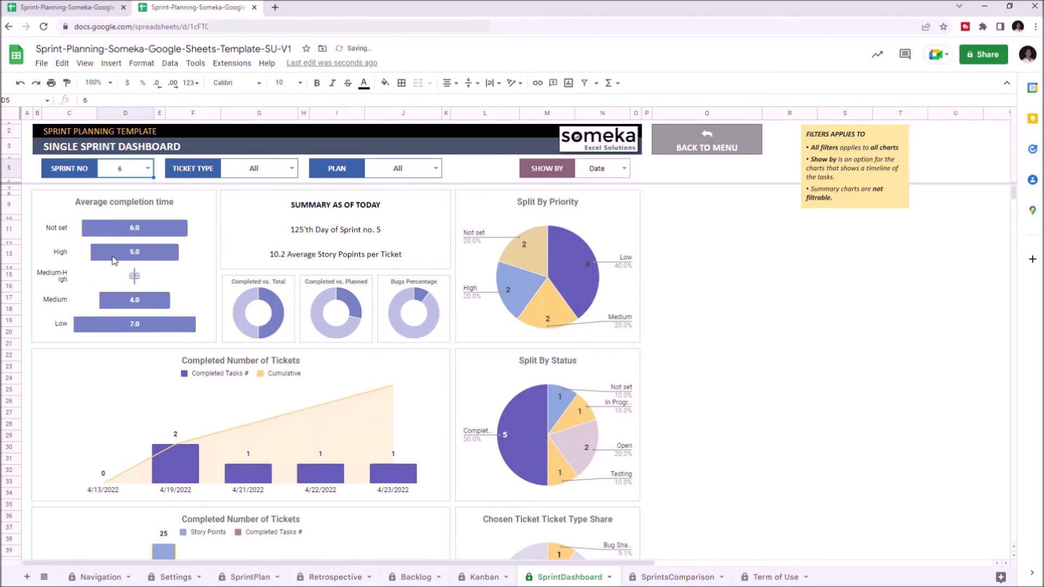
pyautogui.click(292, 168)
pyautogui.click(240, 220)
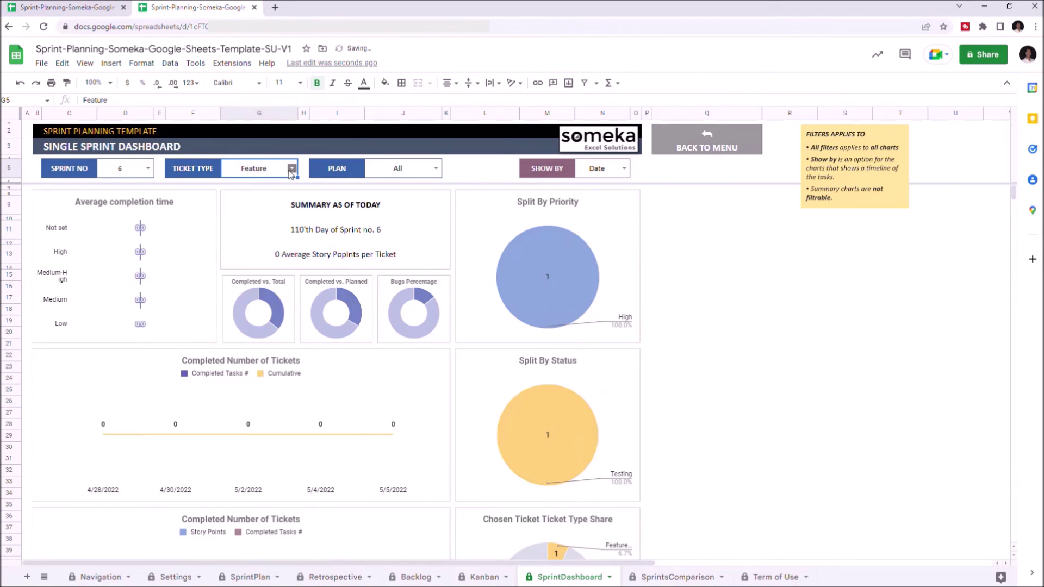
pyautogui.click(292, 168)
pyautogui.click(236, 238)
pyautogui.click(292, 168)
pyautogui.click(242, 187)
# Step: Try planned-only and unplanned-only on the Plan filter, then reset it to All
pyautogui.click(435, 168)
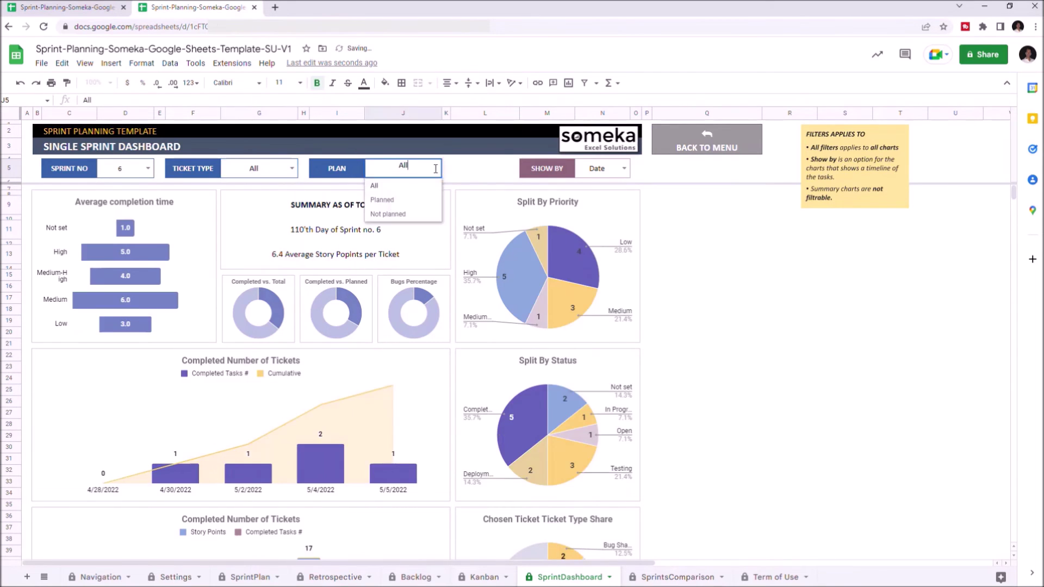
pyautogui.click(413, 199)
pyautogui.click(436, 169)
pyautogui.click(397, 213)
pyautogui.click(435, 169)
pyautogui.click(391, 186)
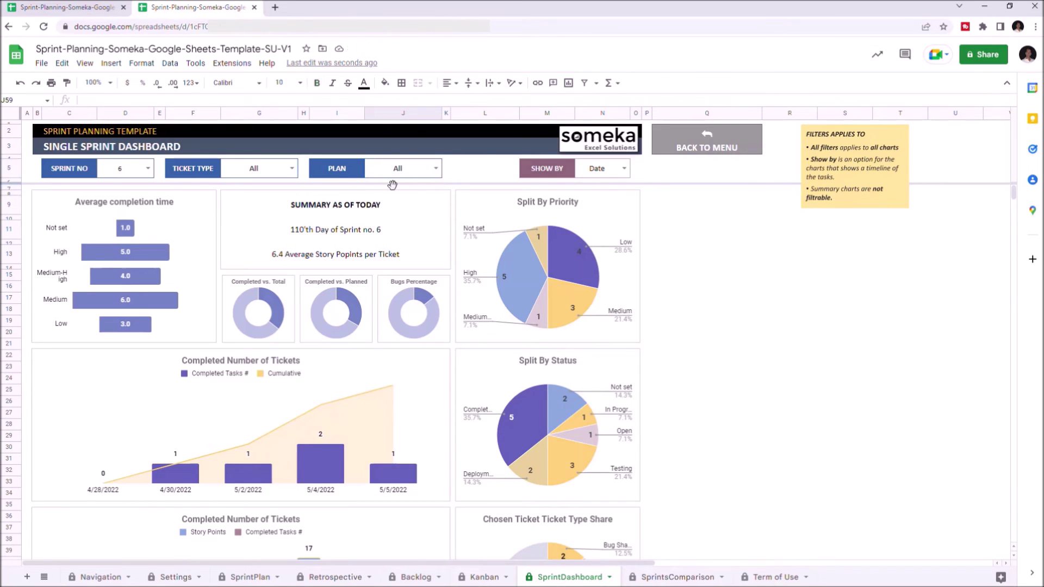
# Step: Switch Show By to sprint day and back to Date, checking the timeline charts
pyautogui.click(624, 170)
pyautogui.click(598, 186)
pyautogui.click(623, 168)
pyautogui.click(587, 200)
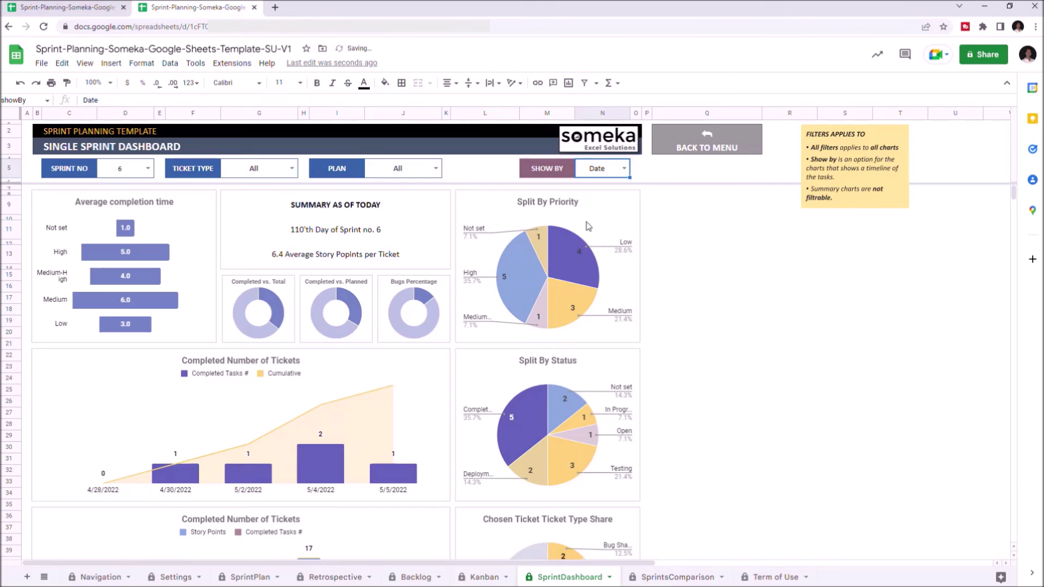
pyautogui.scroll(-4, 578, 239)
pyautogui.scroll(4, 578, 239)
# Step: On the Sprints Comparison dashboard, try Low and Medium-High Priority, then reset Priority to All
pyautogui.click(670, 582)
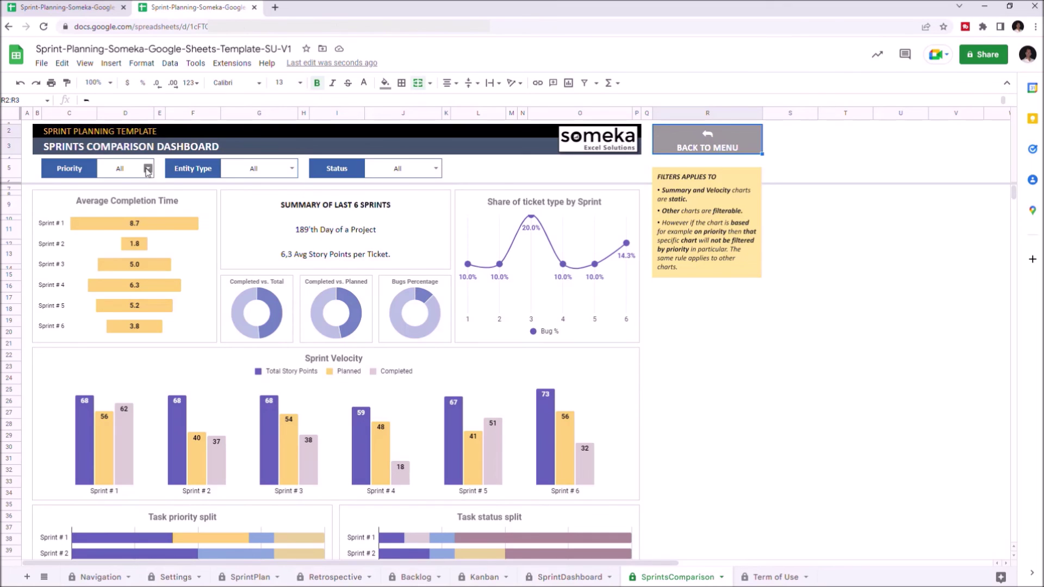
pyautogui.click(147, 172)
pyautogui.click(109, 199)
pyautogui.click(148, 172)
pyautogui.click(122, 228)
pyautogui.click(147, 172)
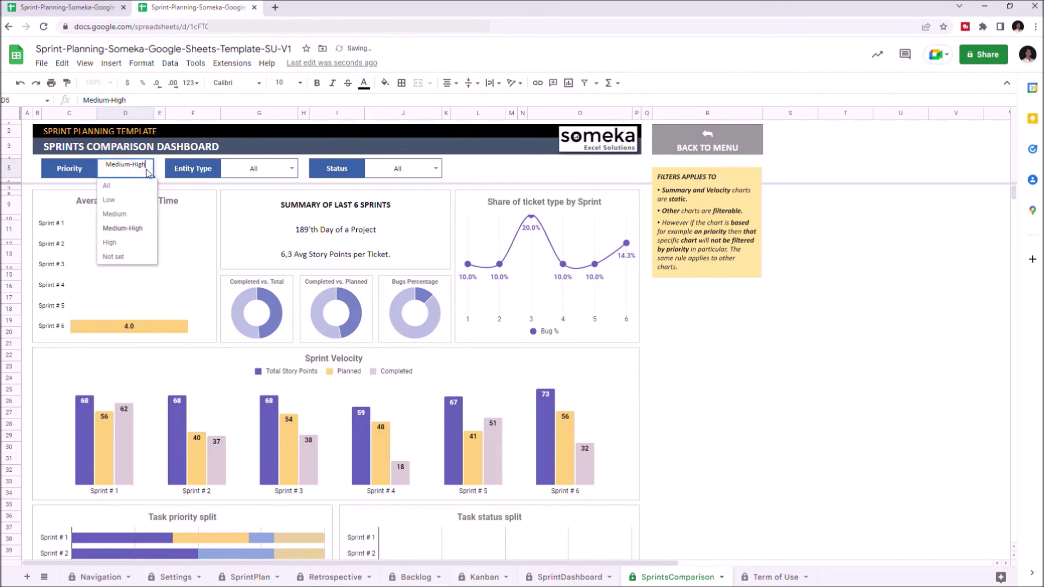
pyautogui.click(106, 185)
# Step: Filter Entity Type to User Story, then Task, then reset it to All
pyautogui.click(292, 168)
pyautogui.click(241, 228)
pyautogui.click(292, 168)
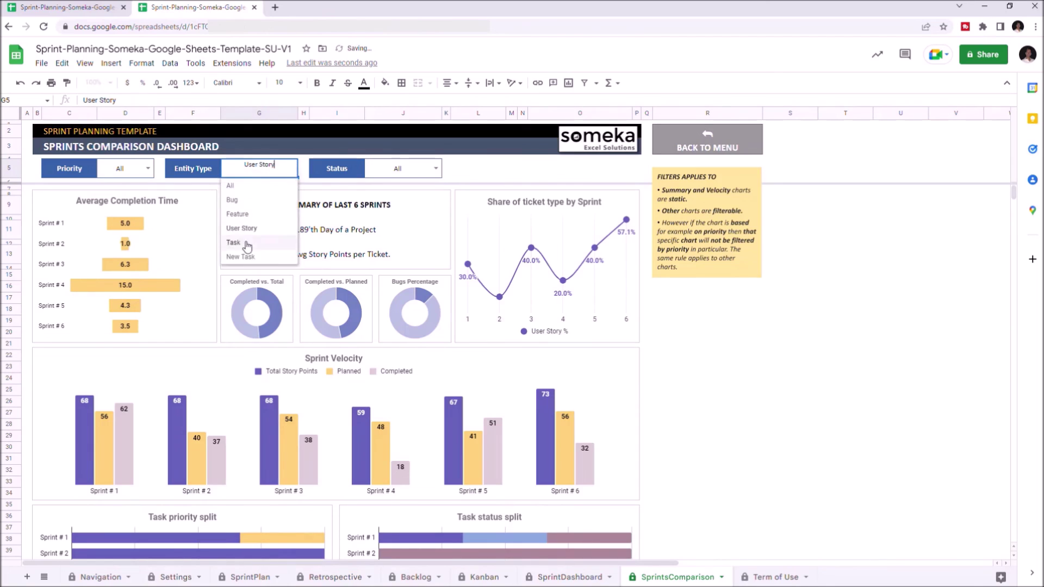
pyautogui.click(247, 243)
pyautogui.click(292, 169)
pyautogui.click(234, 185)
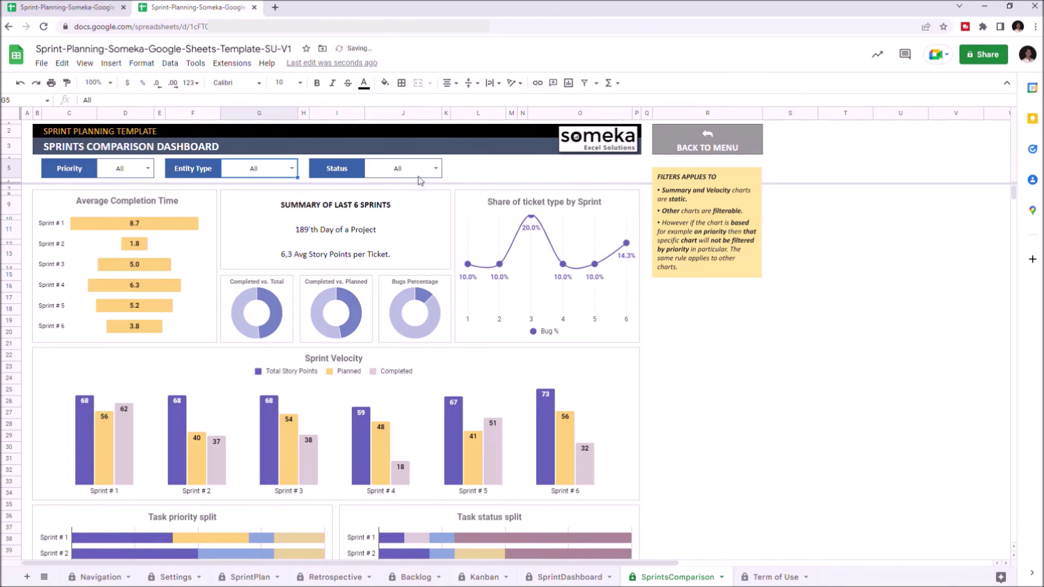
# Step: Try Testing and Deployment in the Status filter, ending on Completed
pyautogui.click(436, 169)
pyautogui.click(398, 228)
pyautogui.click(435, 169)
pyautogui.click(398, 242)
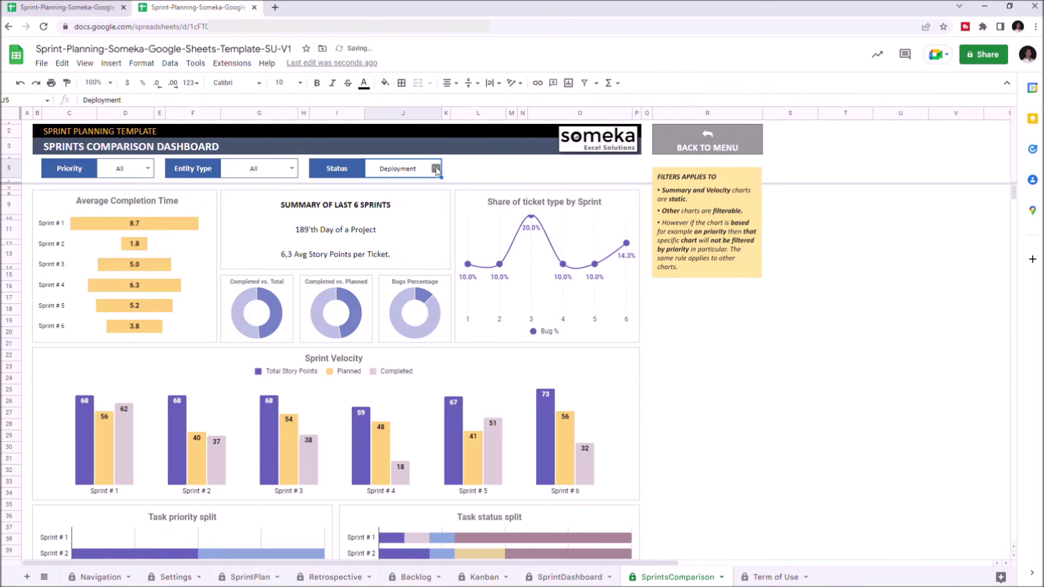
pyautogui.click(436, 168)
pyautogui.click(401, 257)
# Step: Reveal the BACK TO MENU link to return to the Navigation menu
pyautogui.scroll(-4, 402, 260)
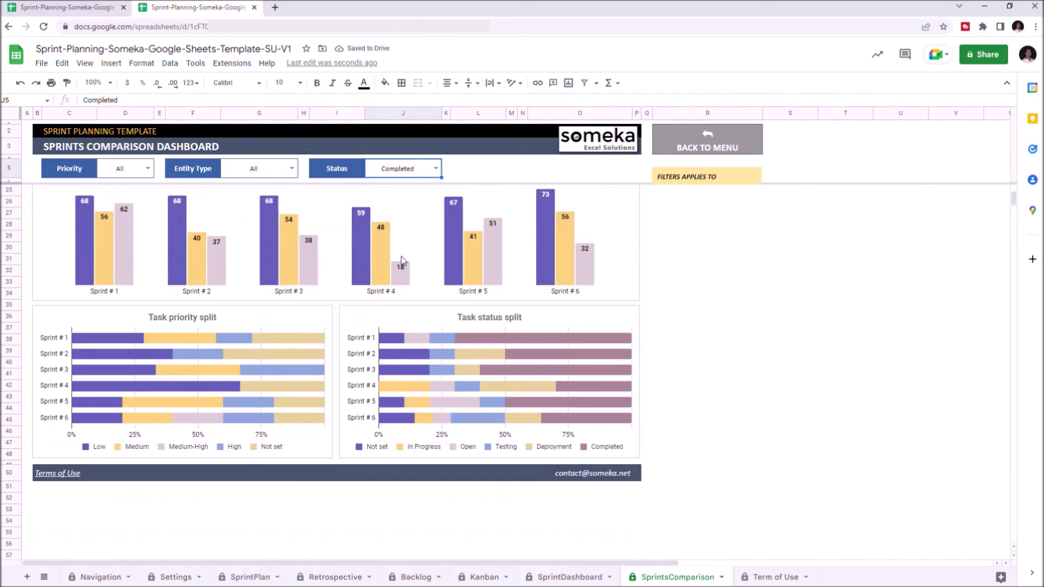
pyautogui.scroll(4, 402, 262)
pyautogui.click(707, 141)
pyautogui.click(706, 171)
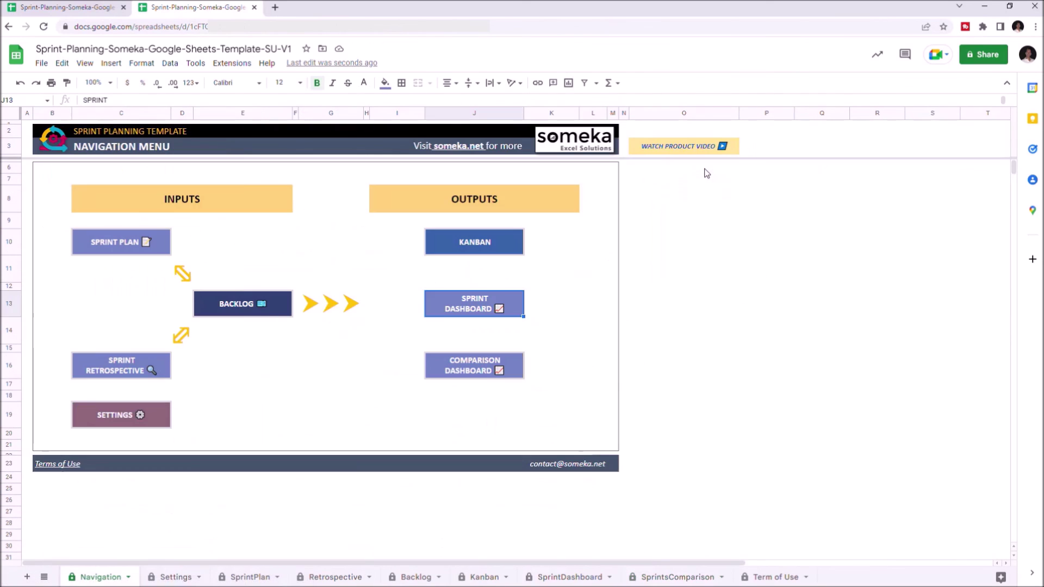